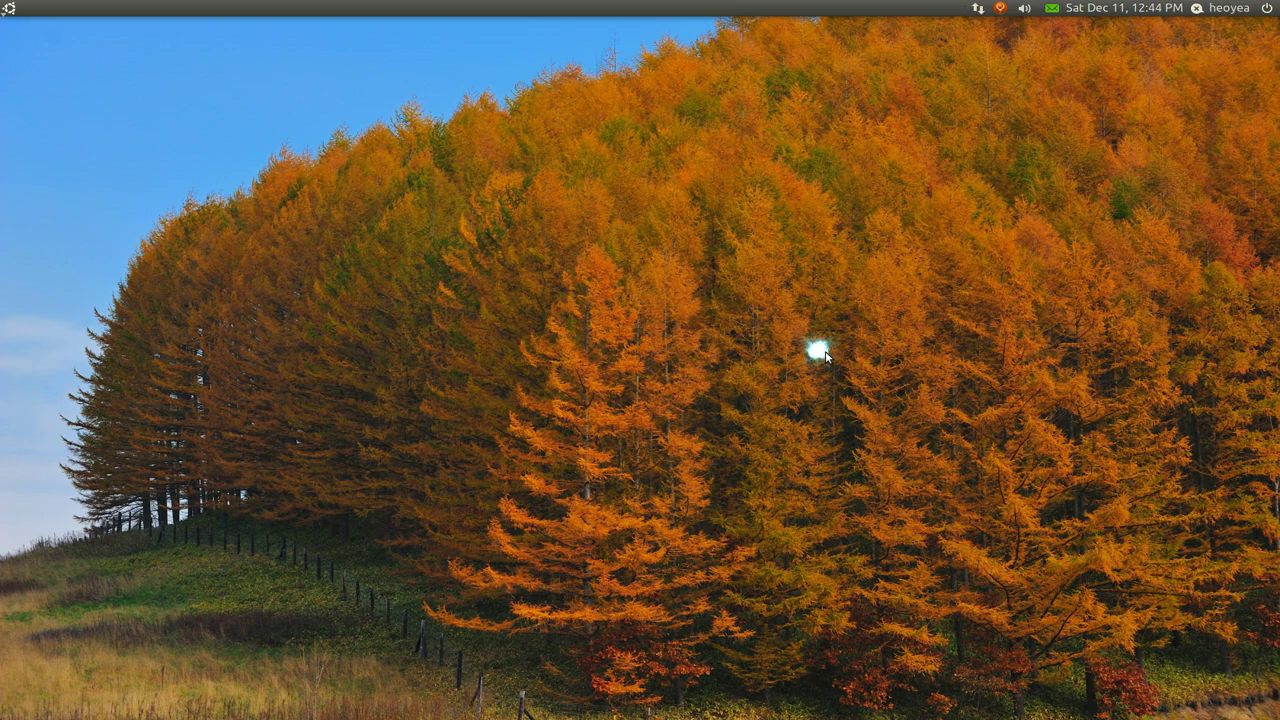
Launch the pcmanfm file manager from the Kupfer launcher
key(ctrl+space)
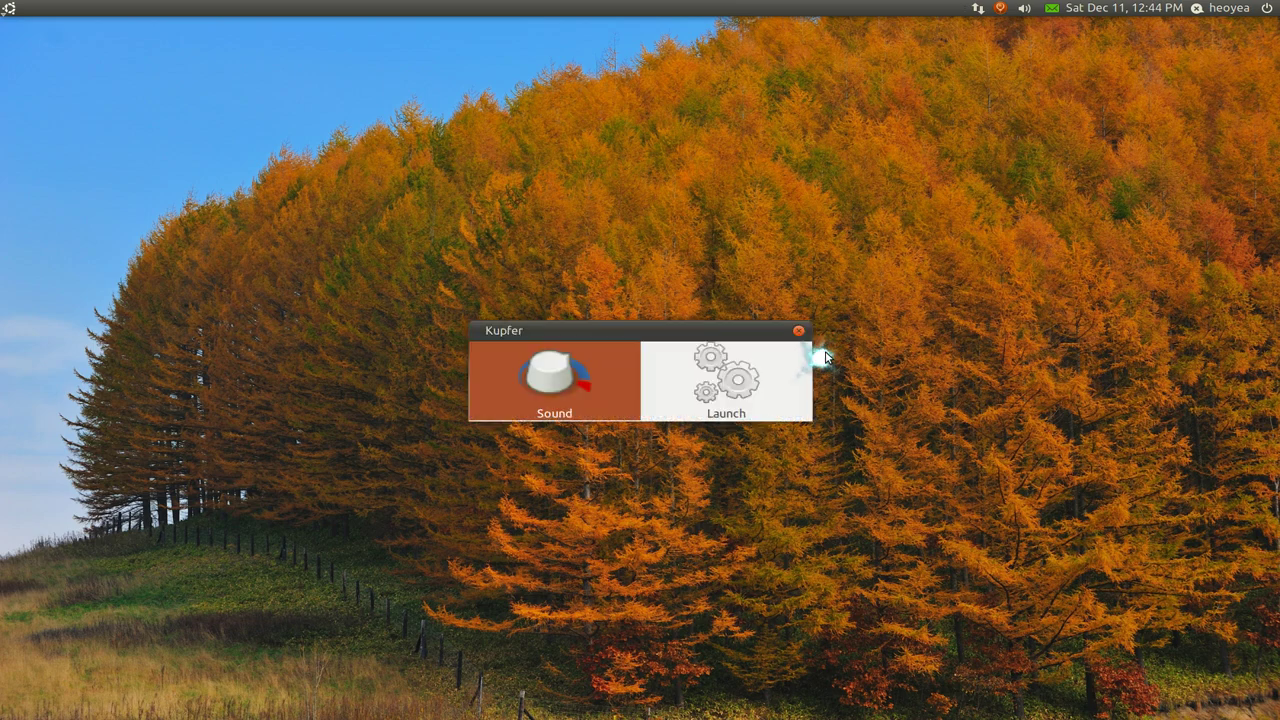
text(pcmanfm)
key(Return)
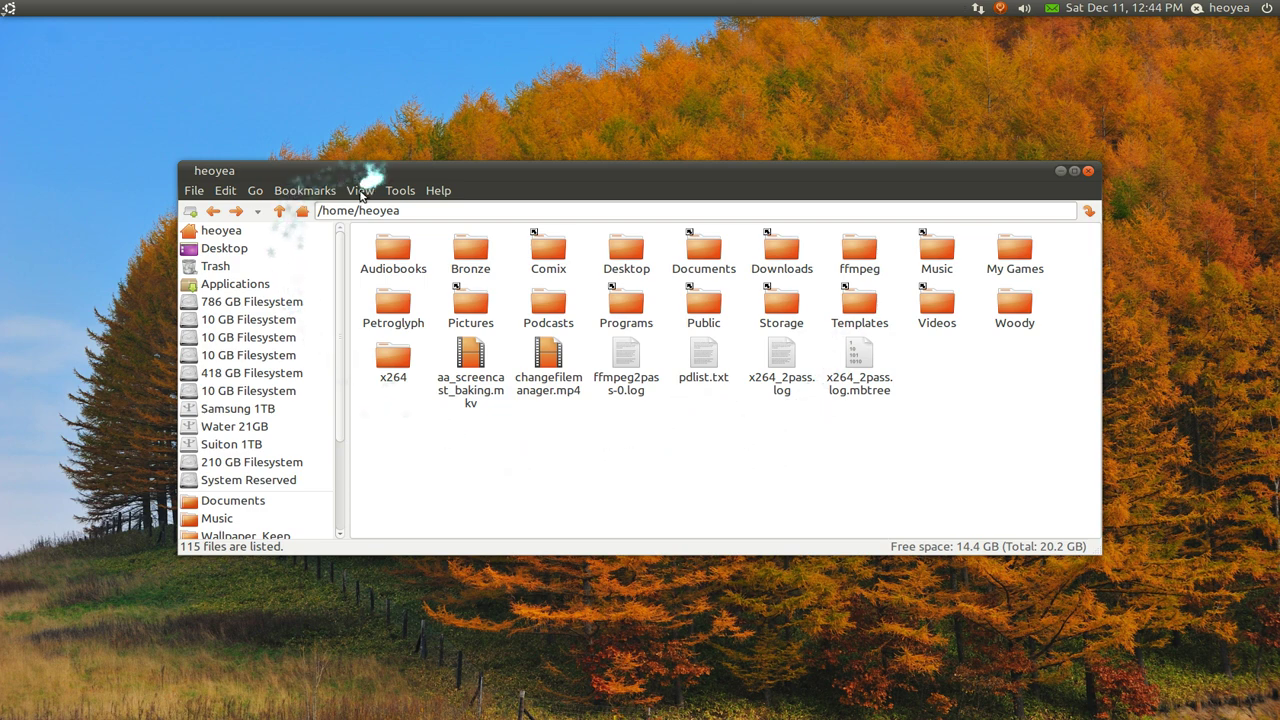
Show the home folder in Thumbnail View, Compact View and Detailed List View in turn
click(360, 190)
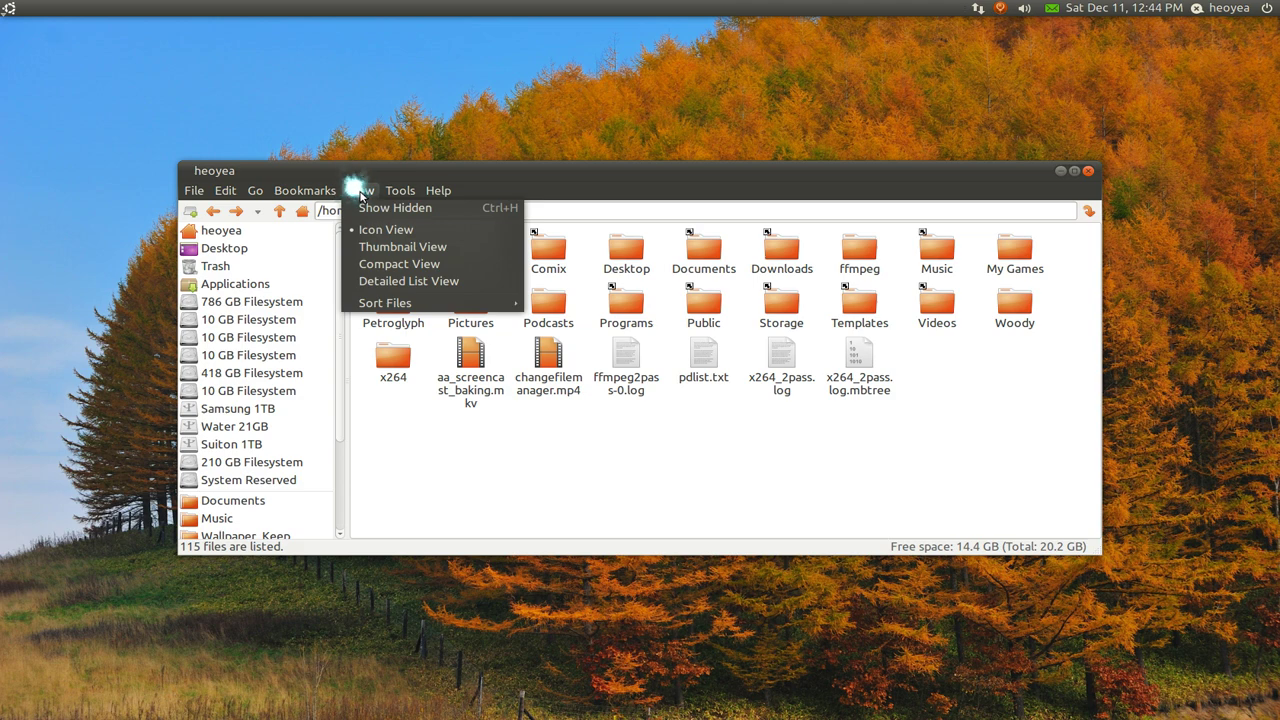
click(395, 247)
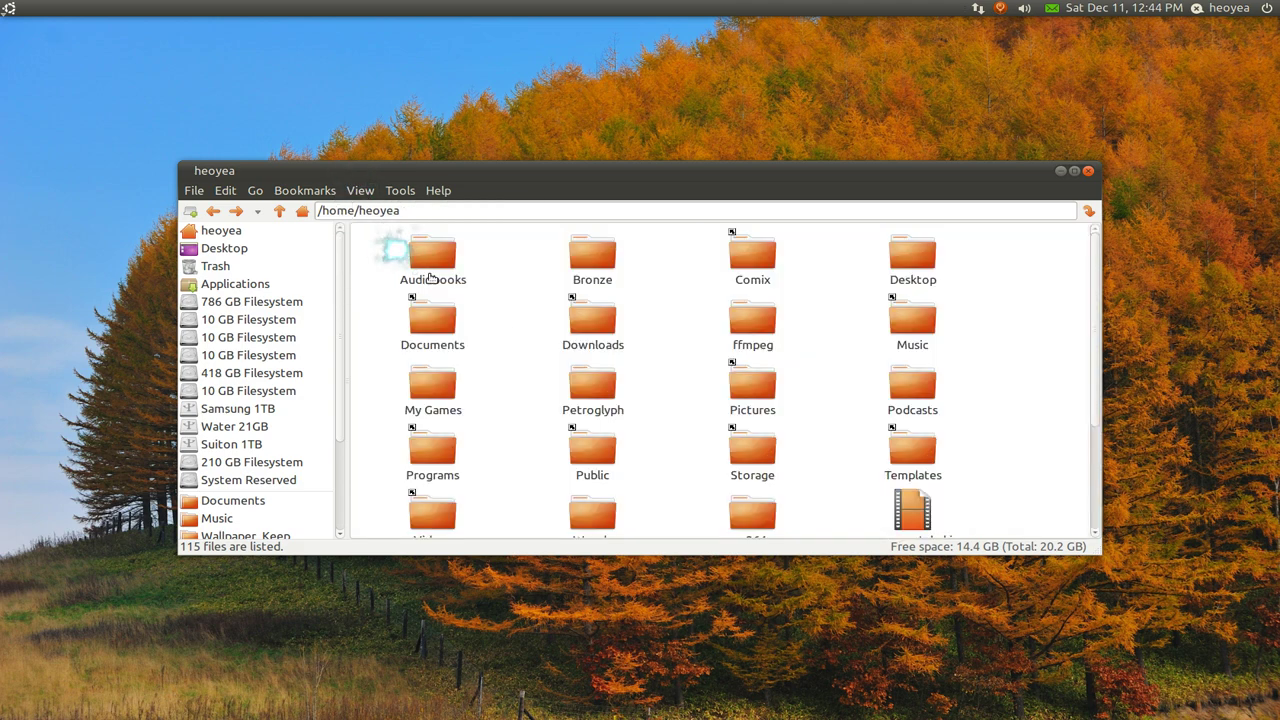
click(360, 191)
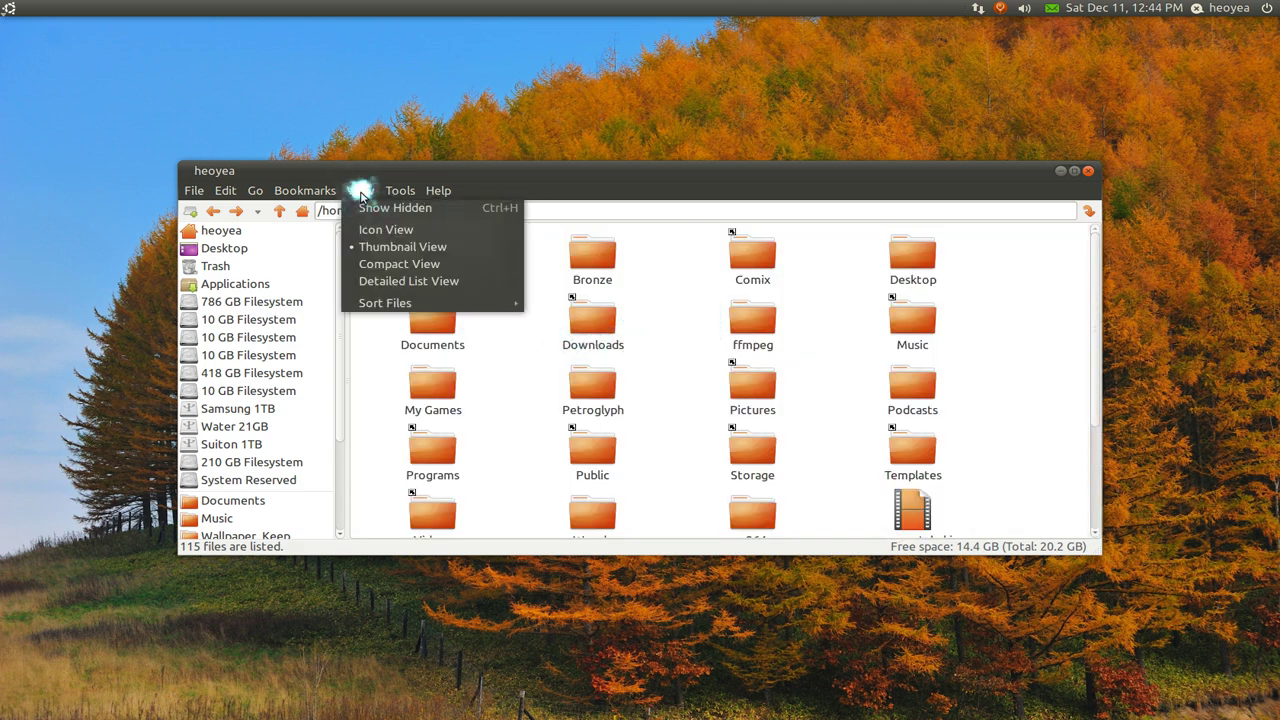
click(372, 263)
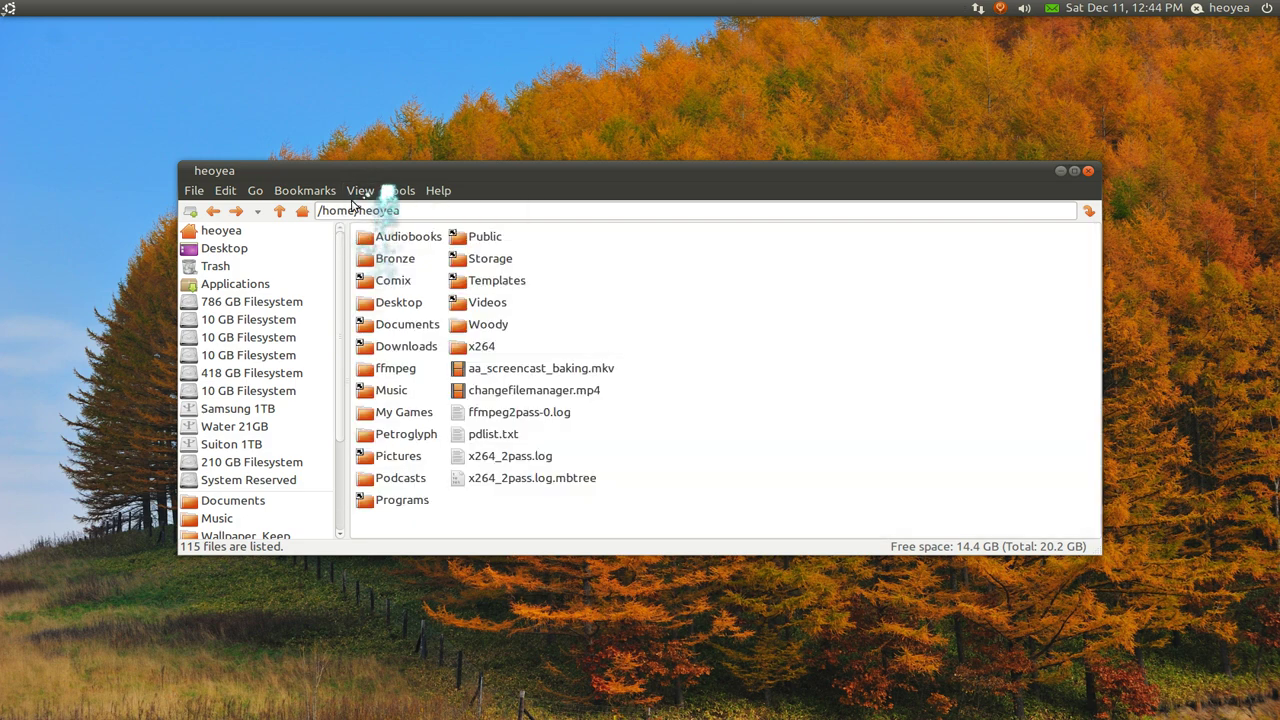
click(368, 189)
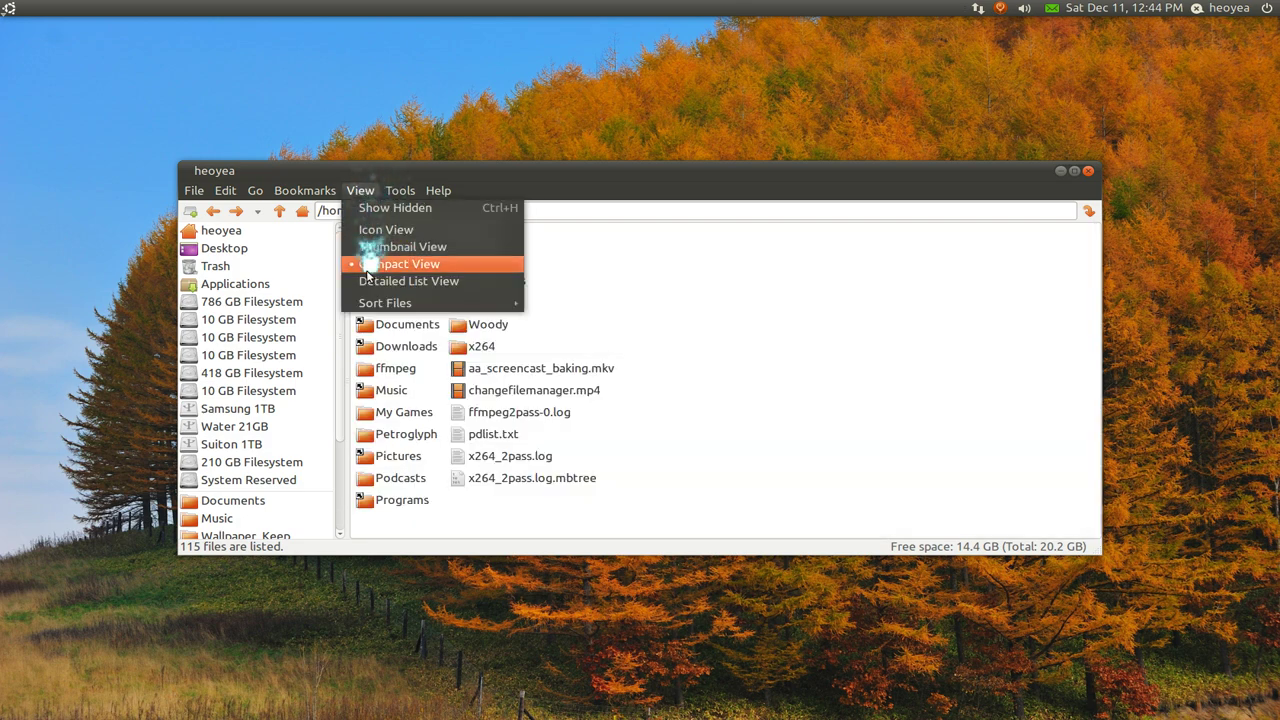
click(380, 281)
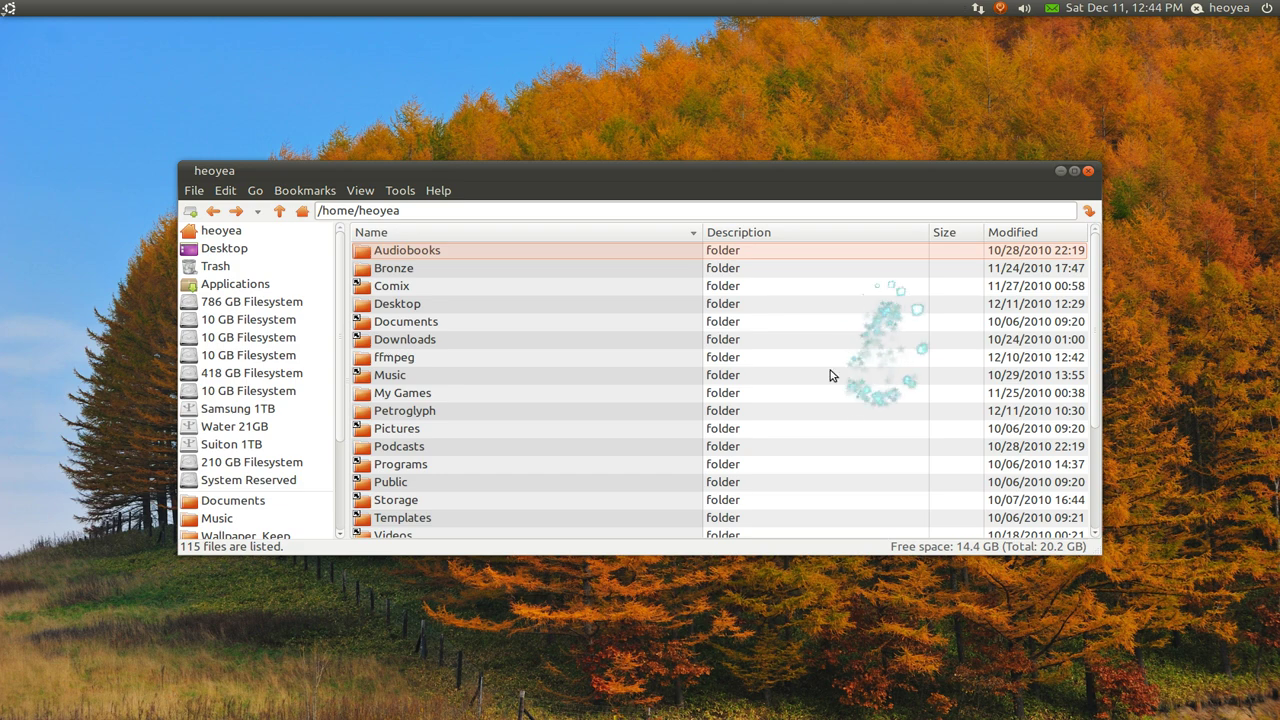
Check the options for creating new items in the home folder and select the Desktop folder
right_click(889, 332)
mouse_move(918, 335)
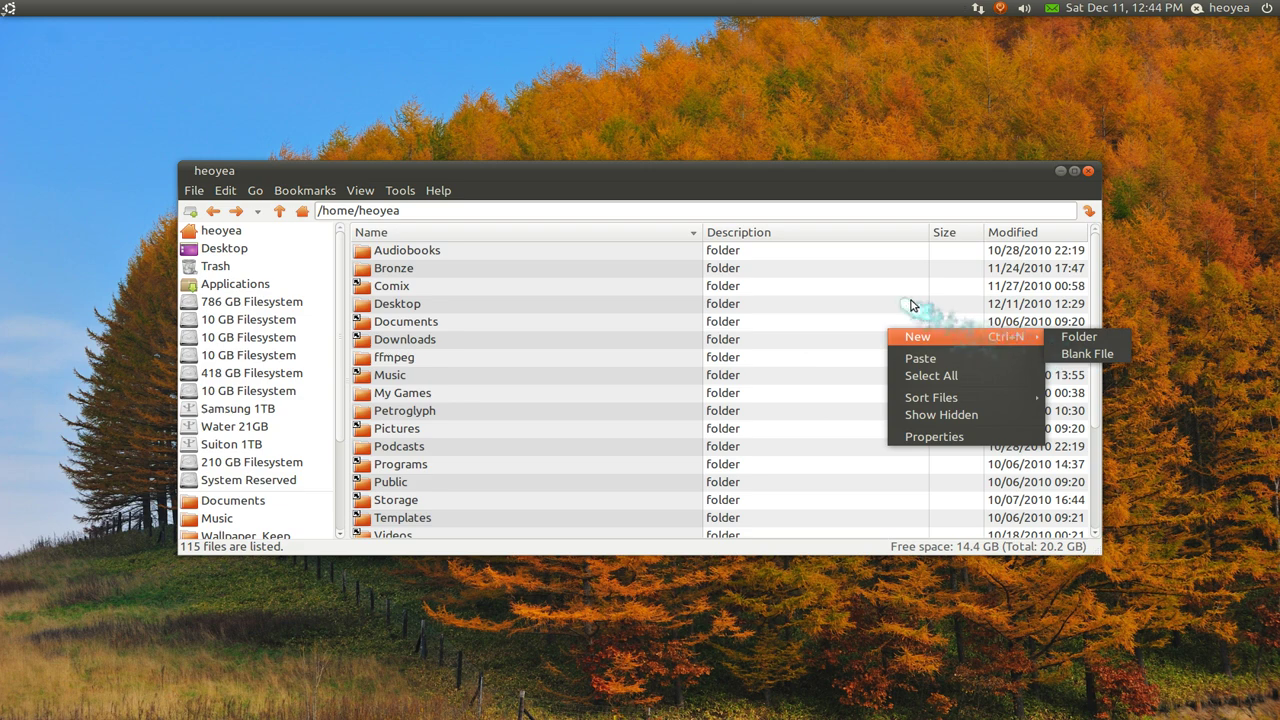
click(885, 303)
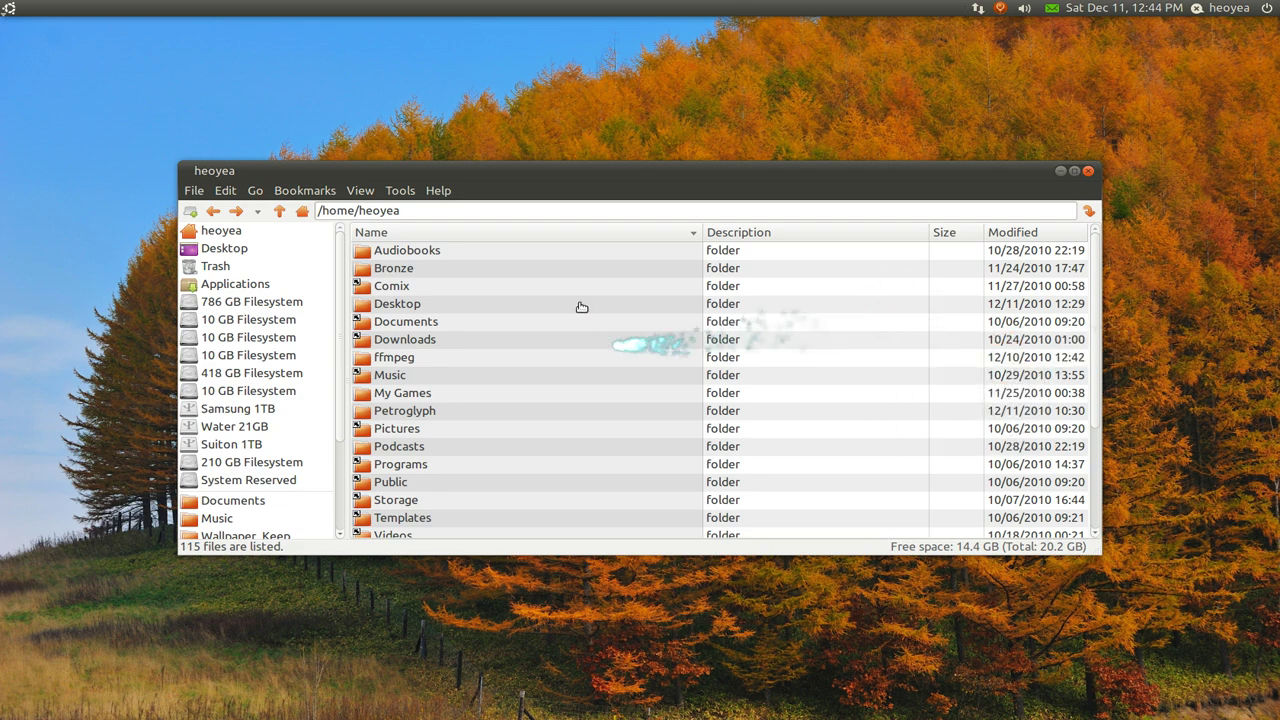
click(535, 309)
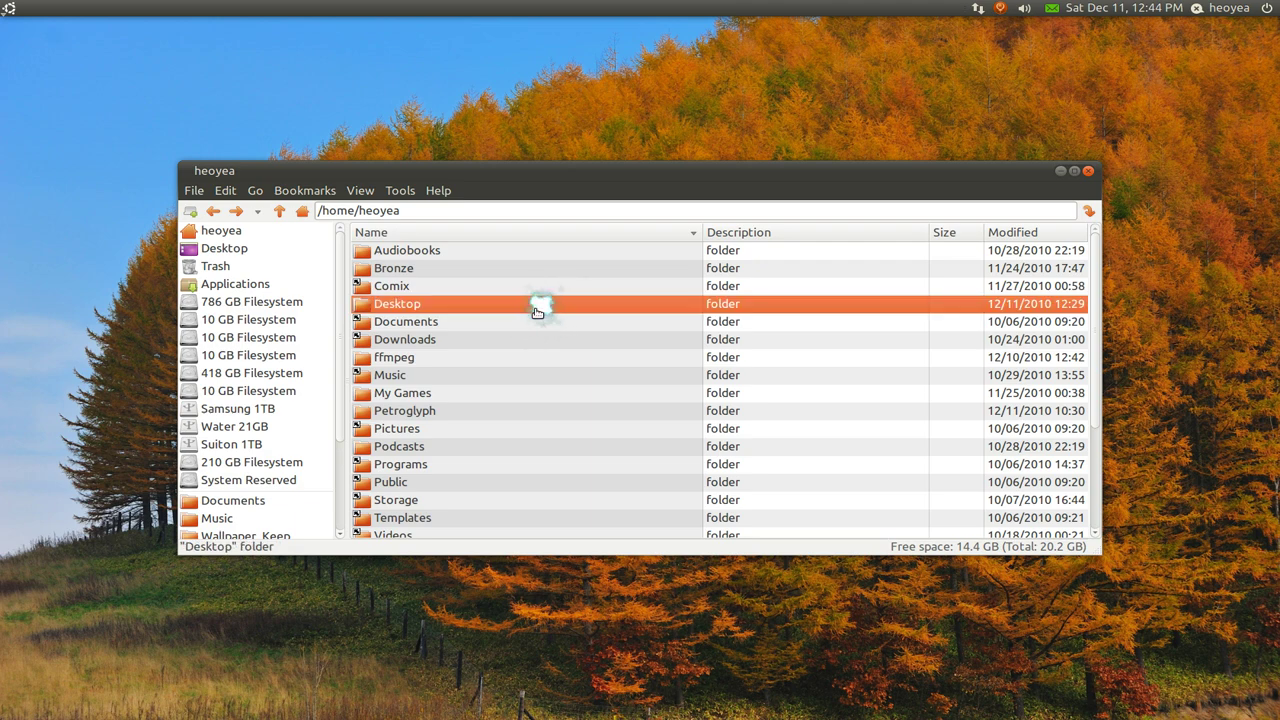
Clear the folder selection and switch the home folder to Icon View
click(867, 337)
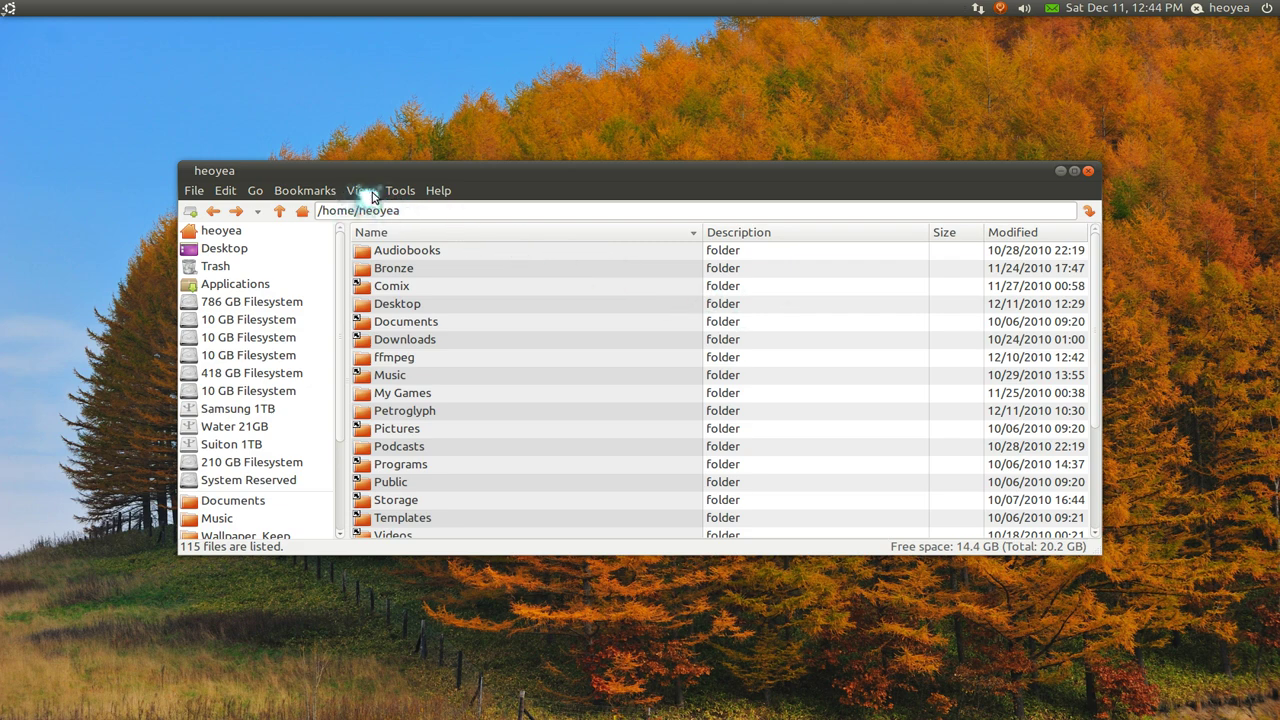
click(364, 191)
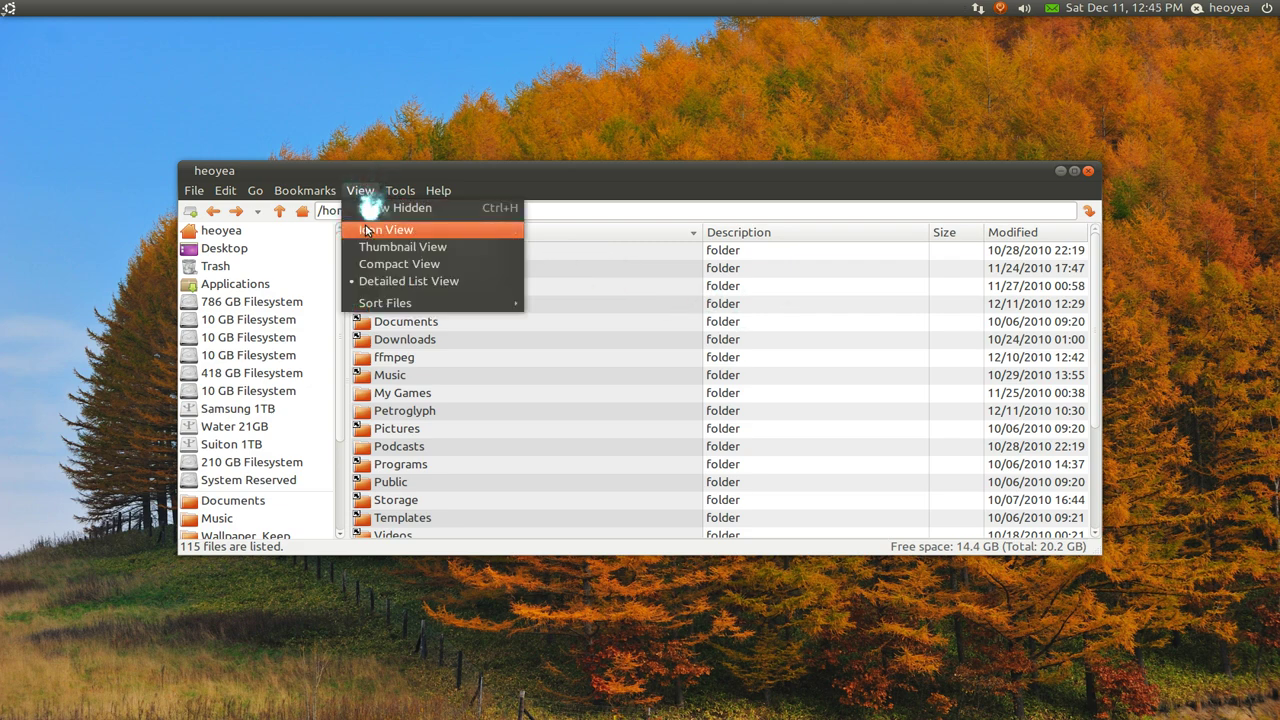
click(368, 230)
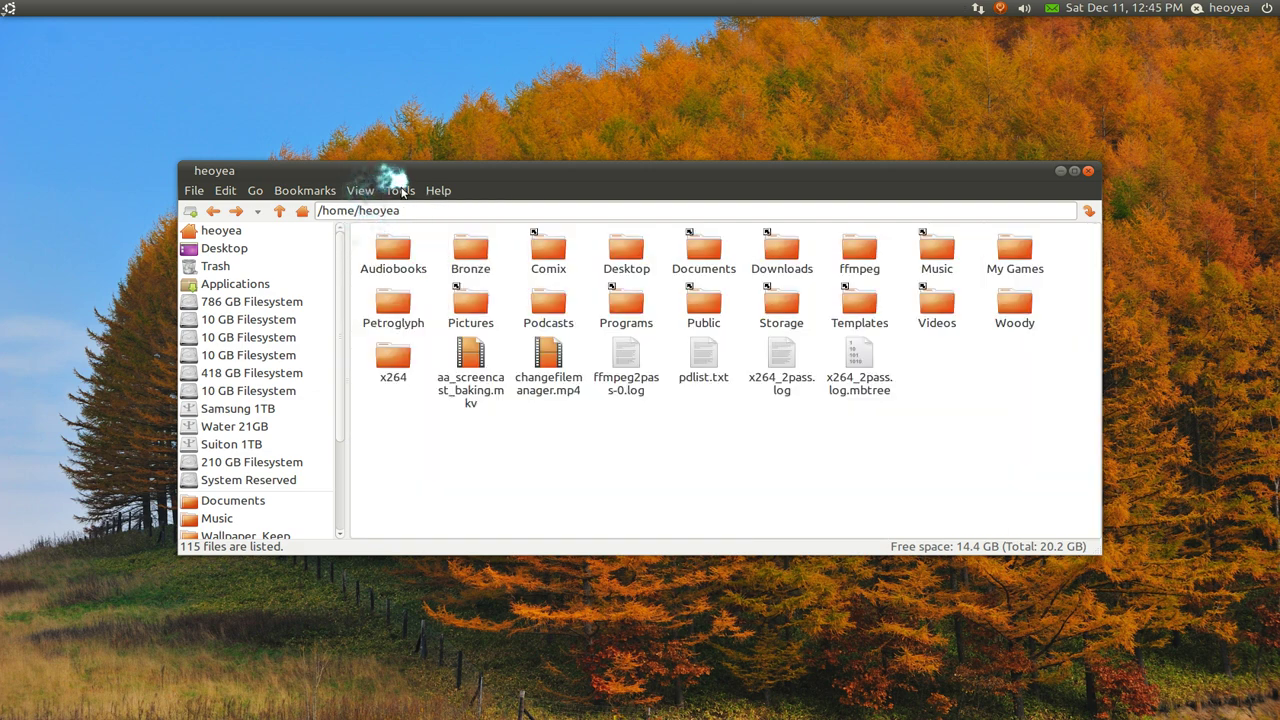
Open the current home folder in a terminal, close the terminal, and check the other tool for opening the folder
click(399, 192)
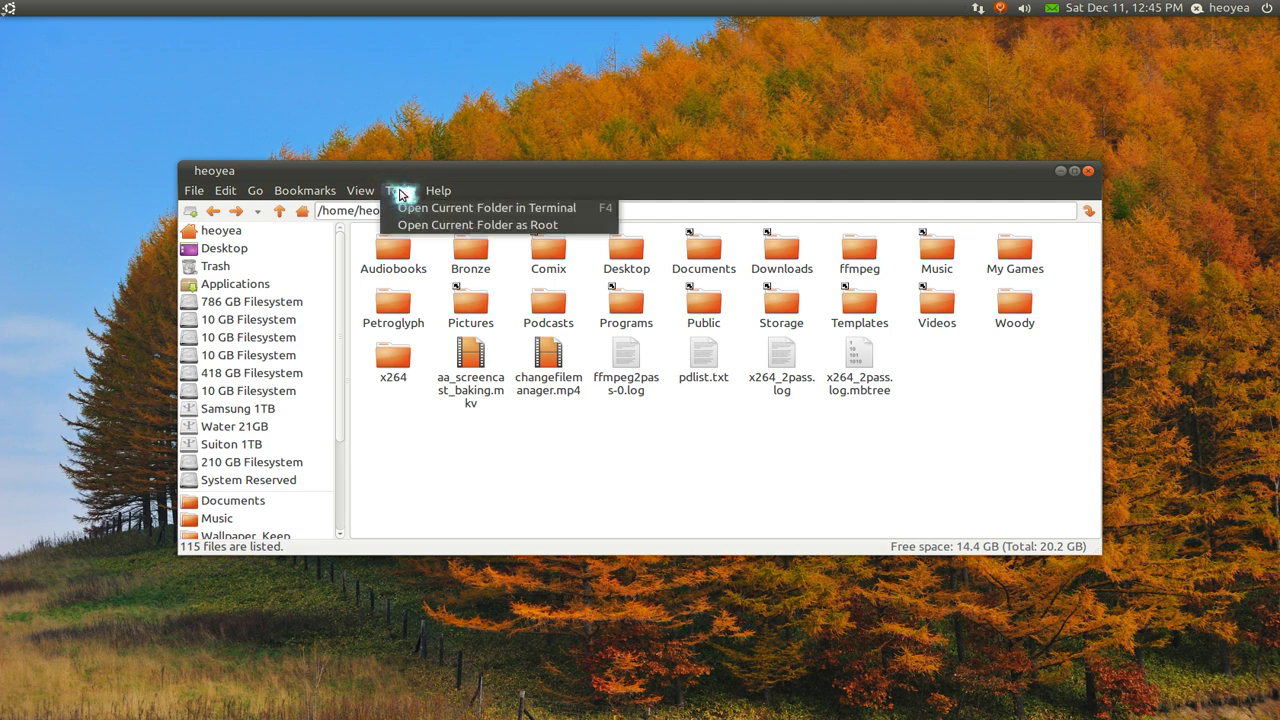
click(401, 207)
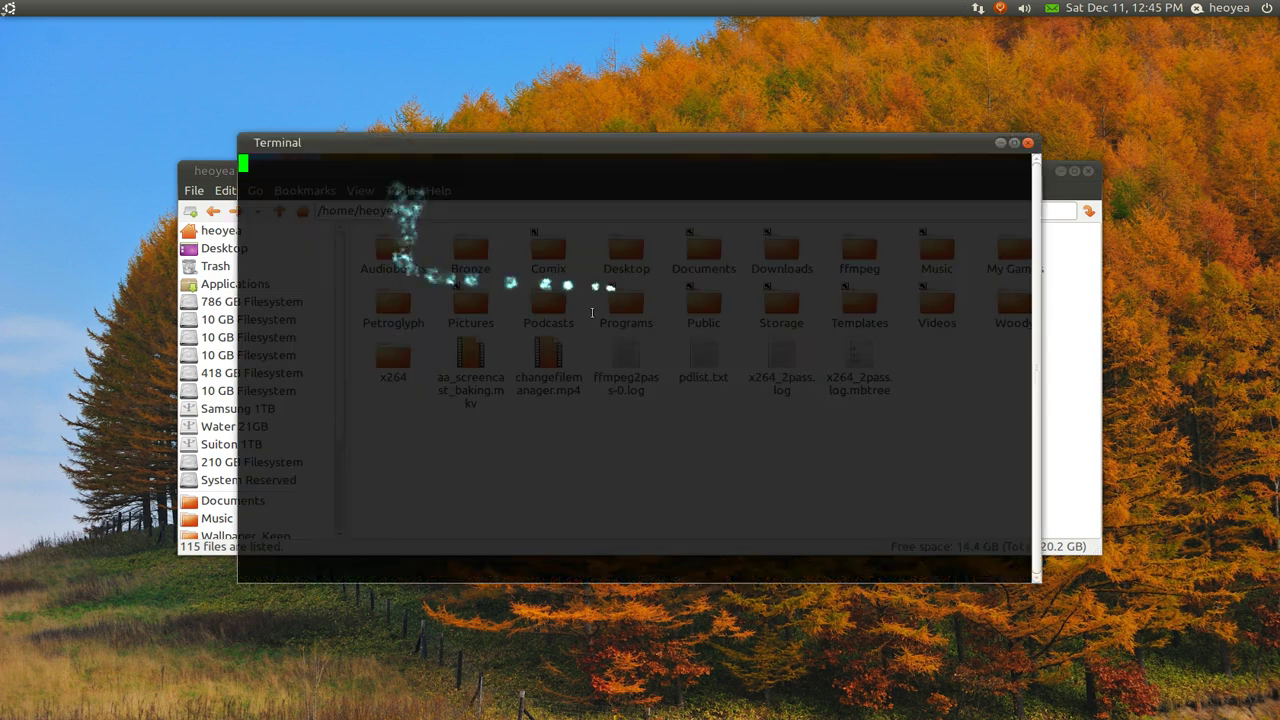
click(1028, 143)
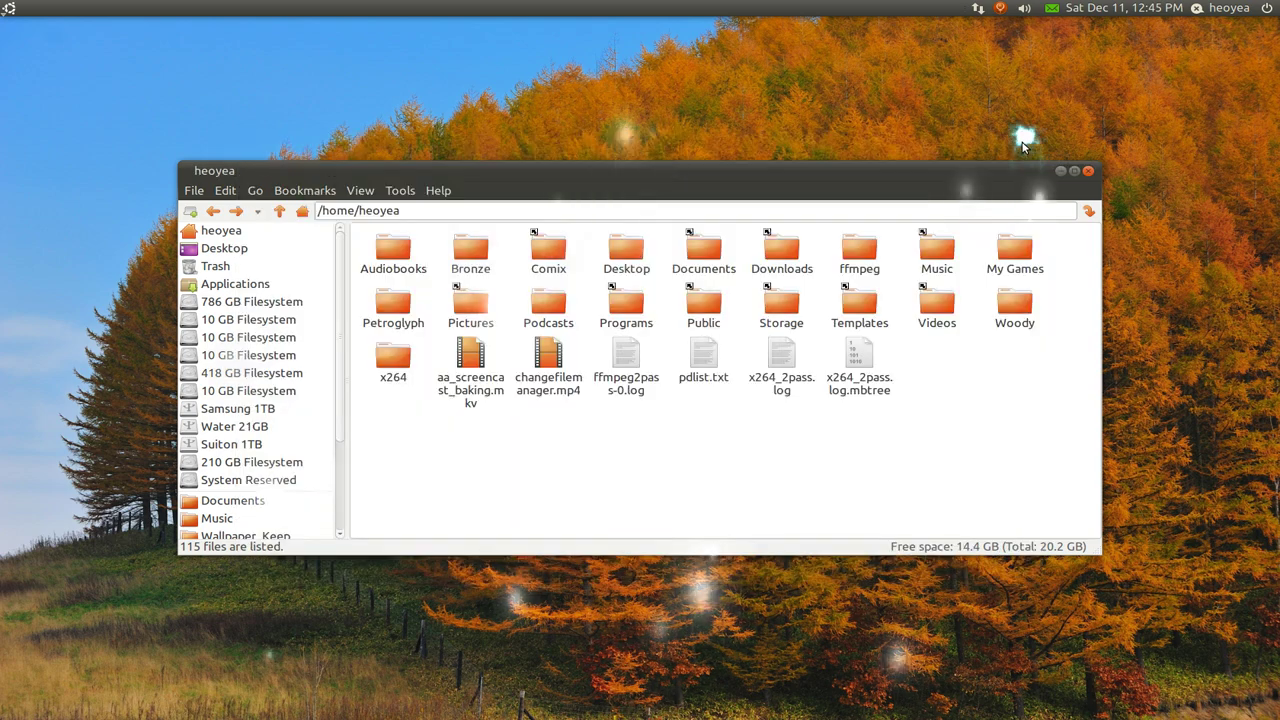
click(401, 190)
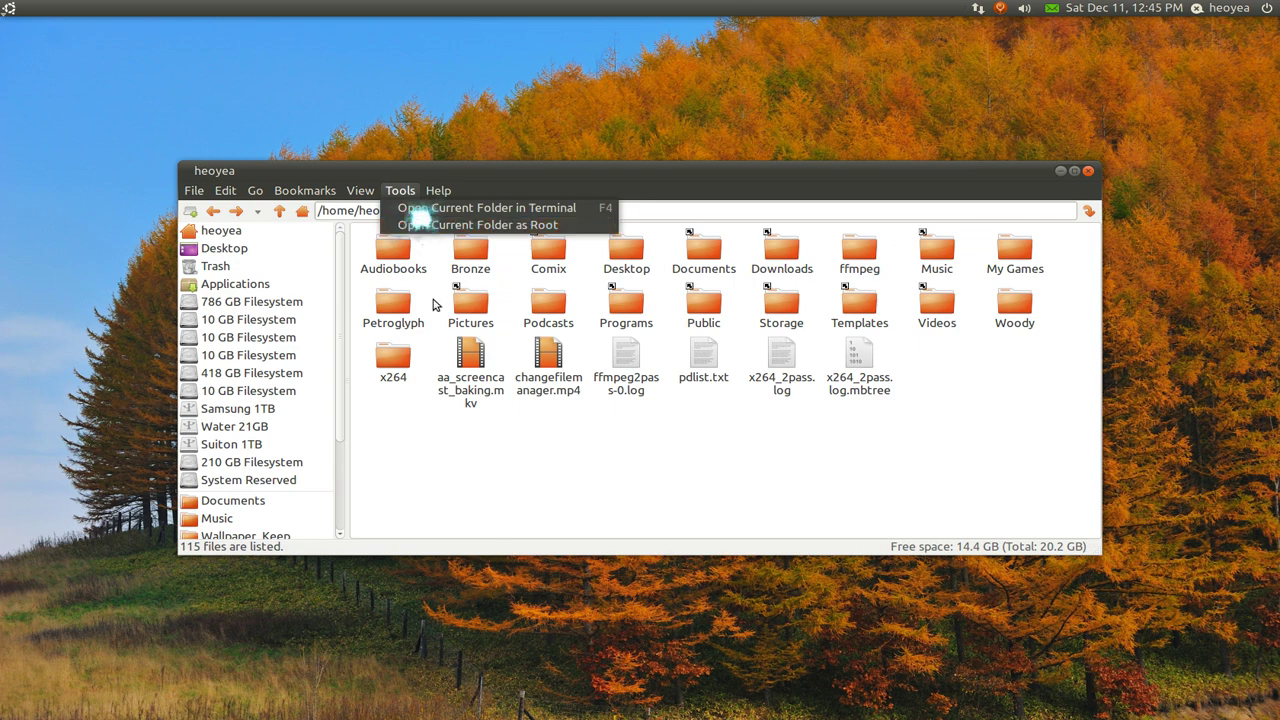
click(508, 435)
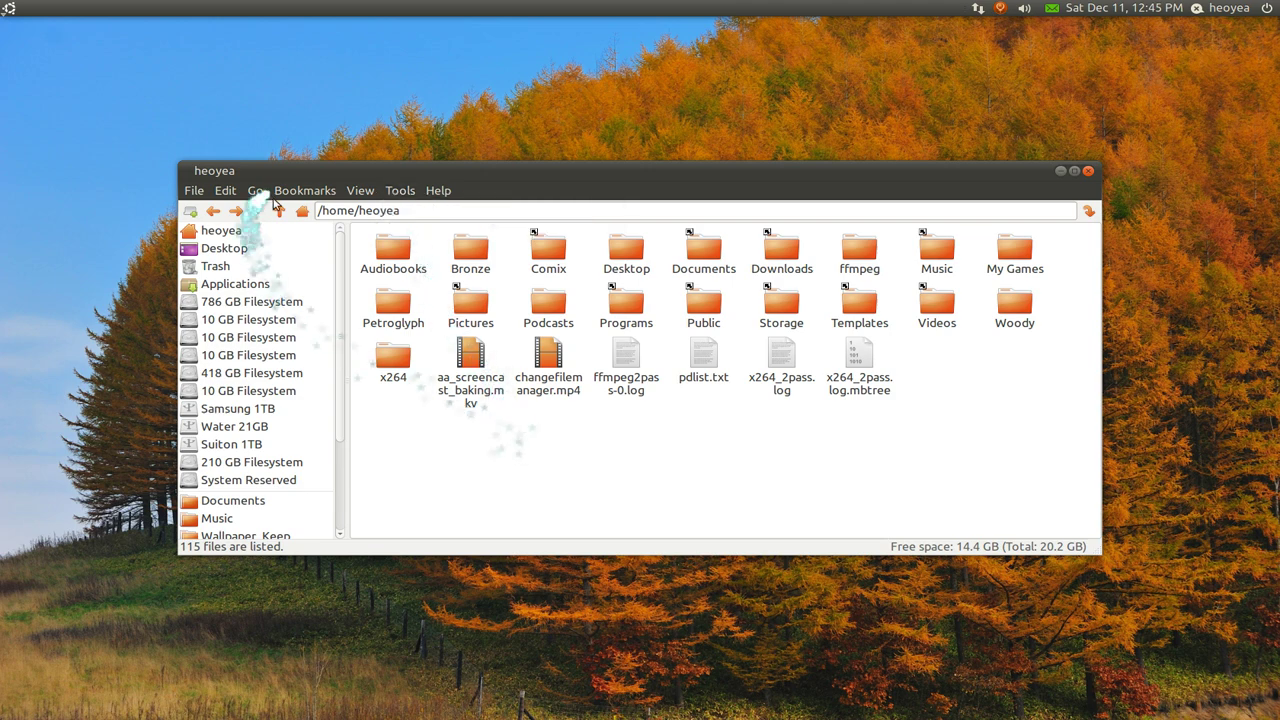
Check the bookmark list and examine the general behavior and default view preferences, leaving them unedited
click(310, 195)
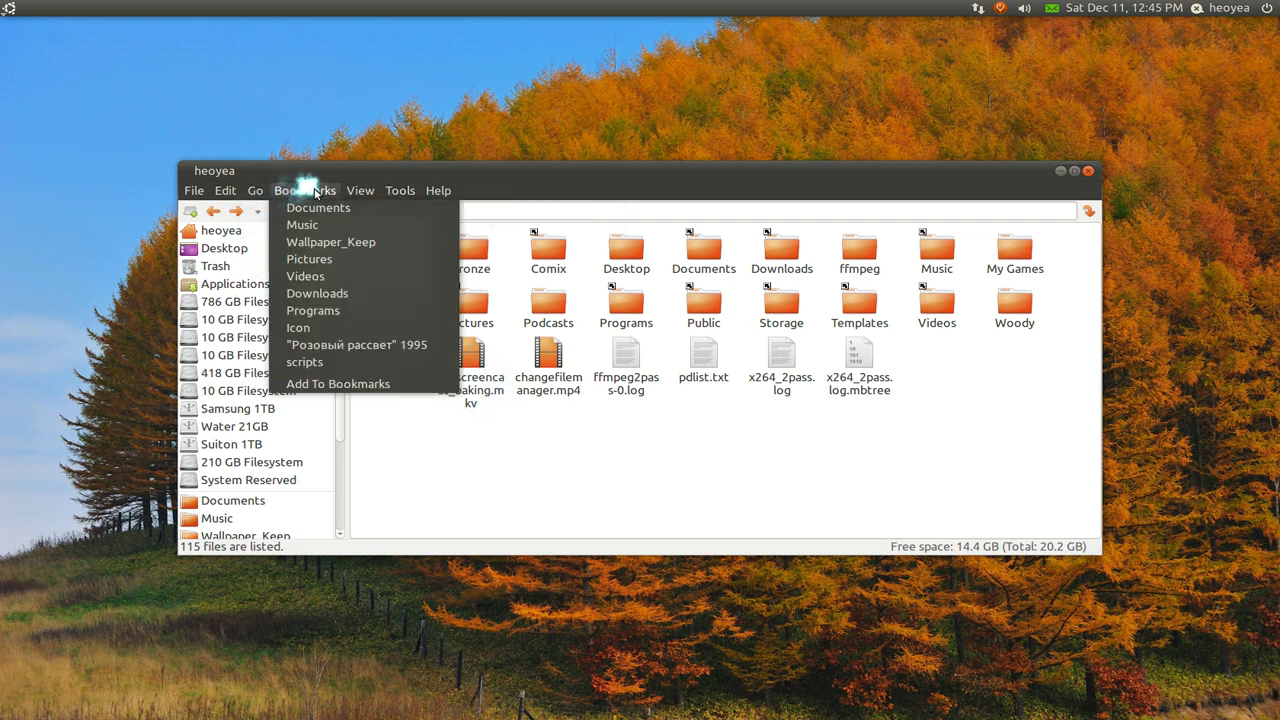
click(298, 190)
click(236, 197)
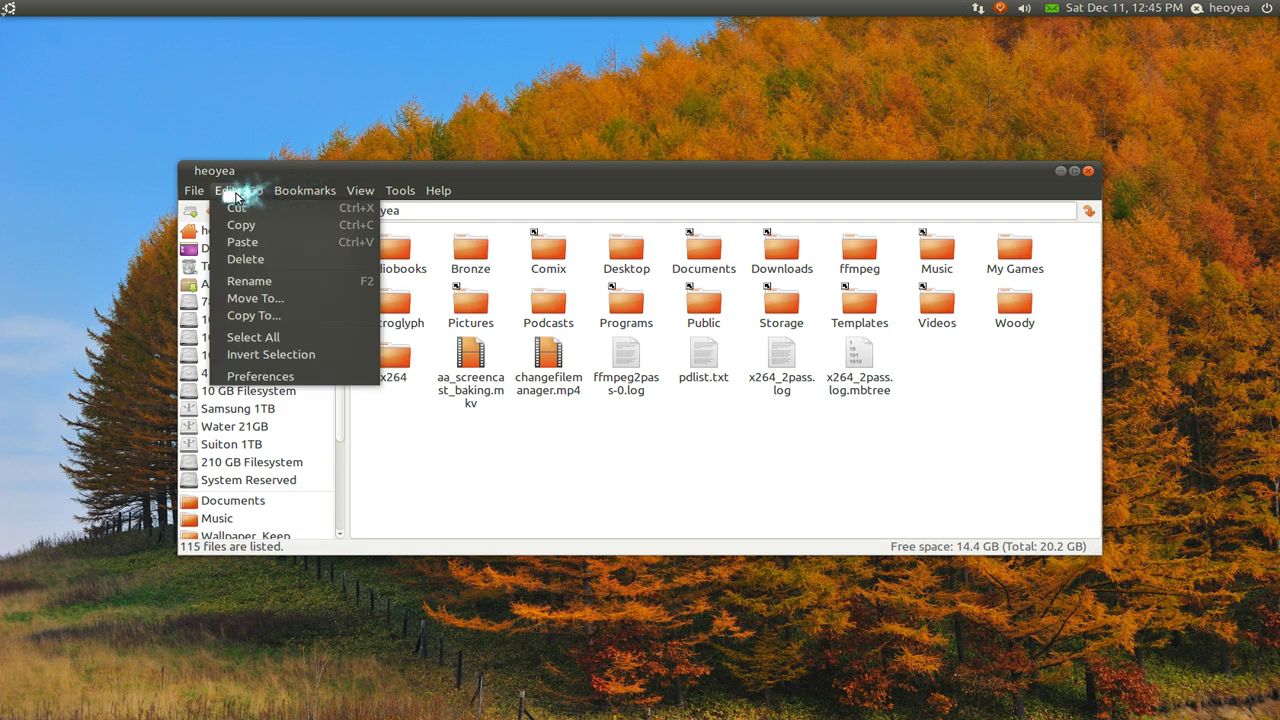
click(262, 377)
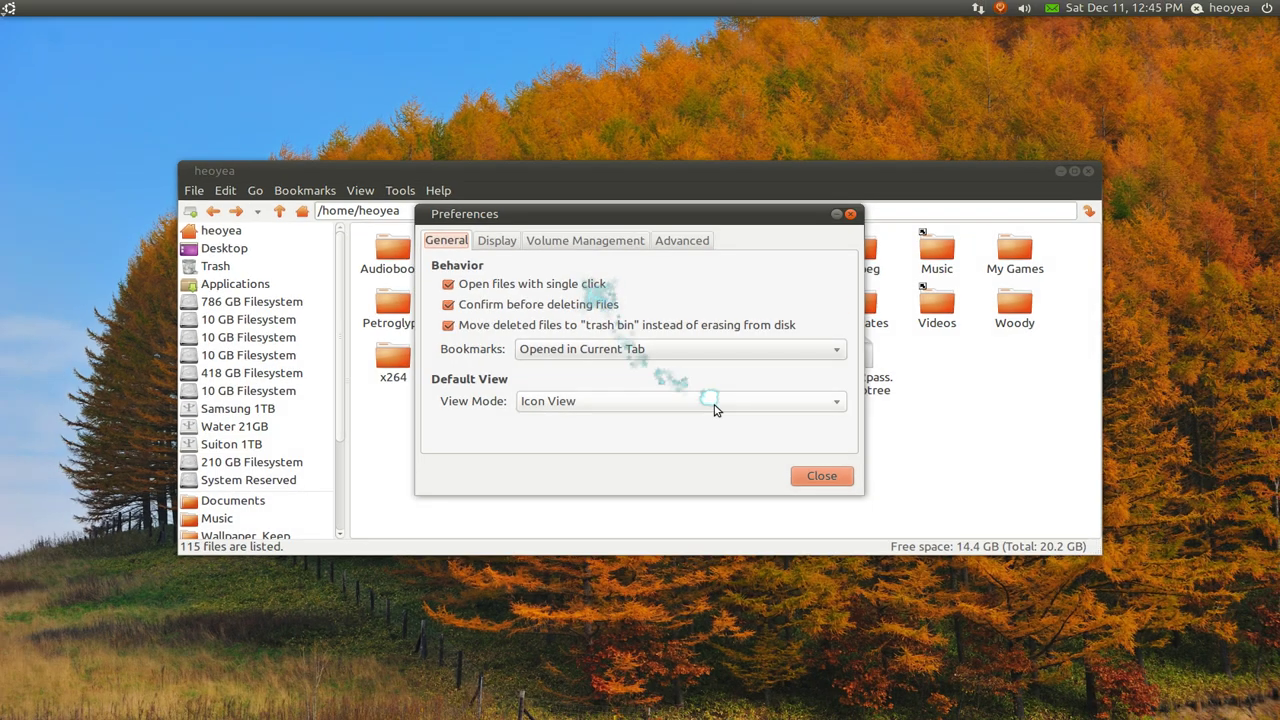
click(818, 478)
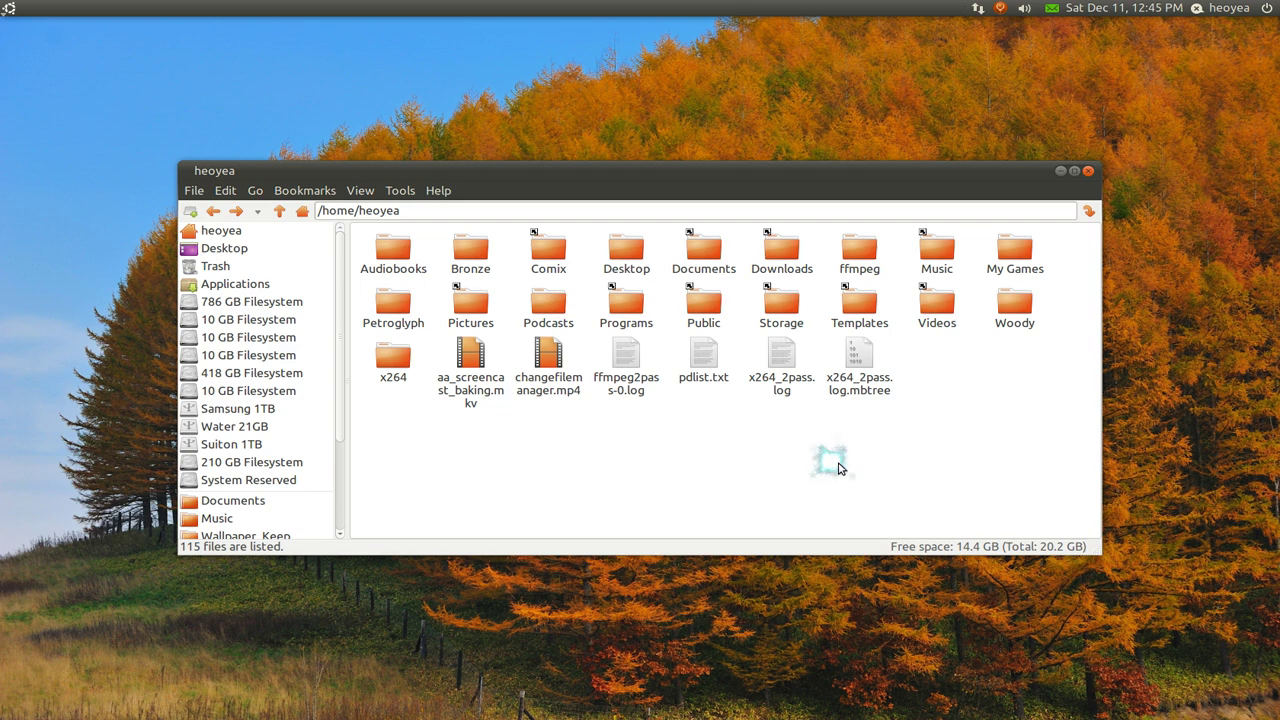
click(858, 302)
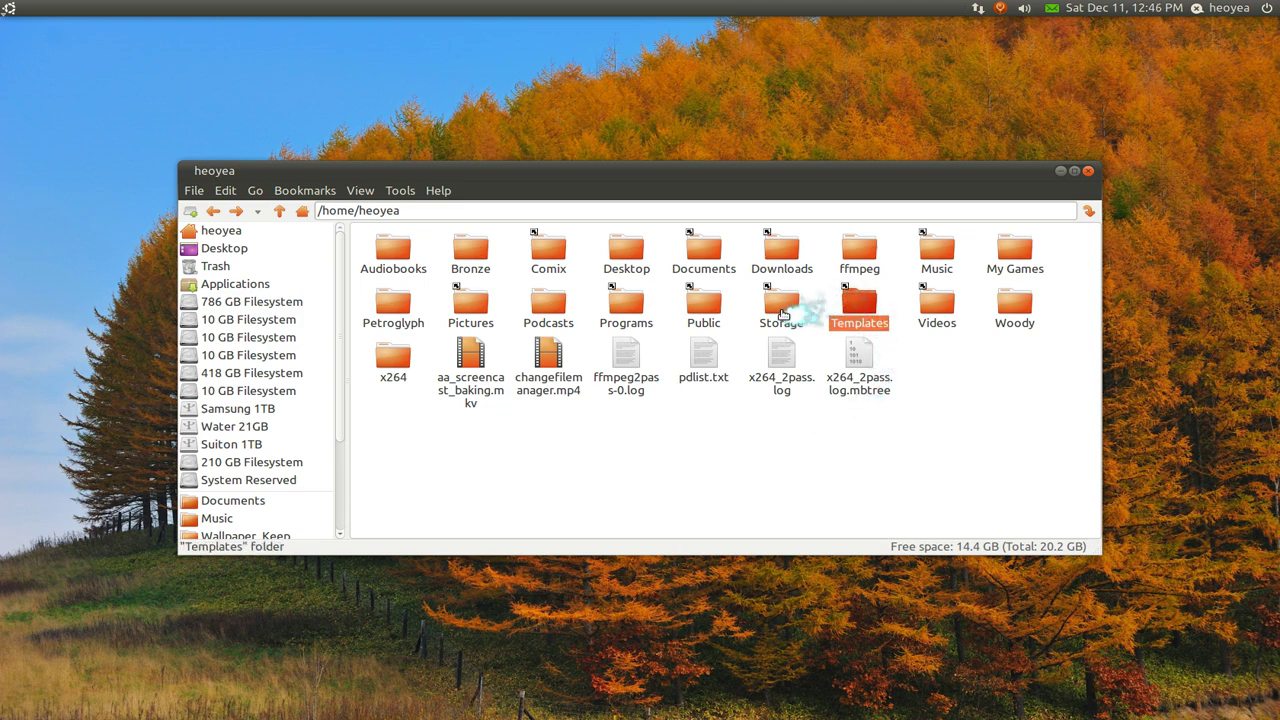
click(781, 310)
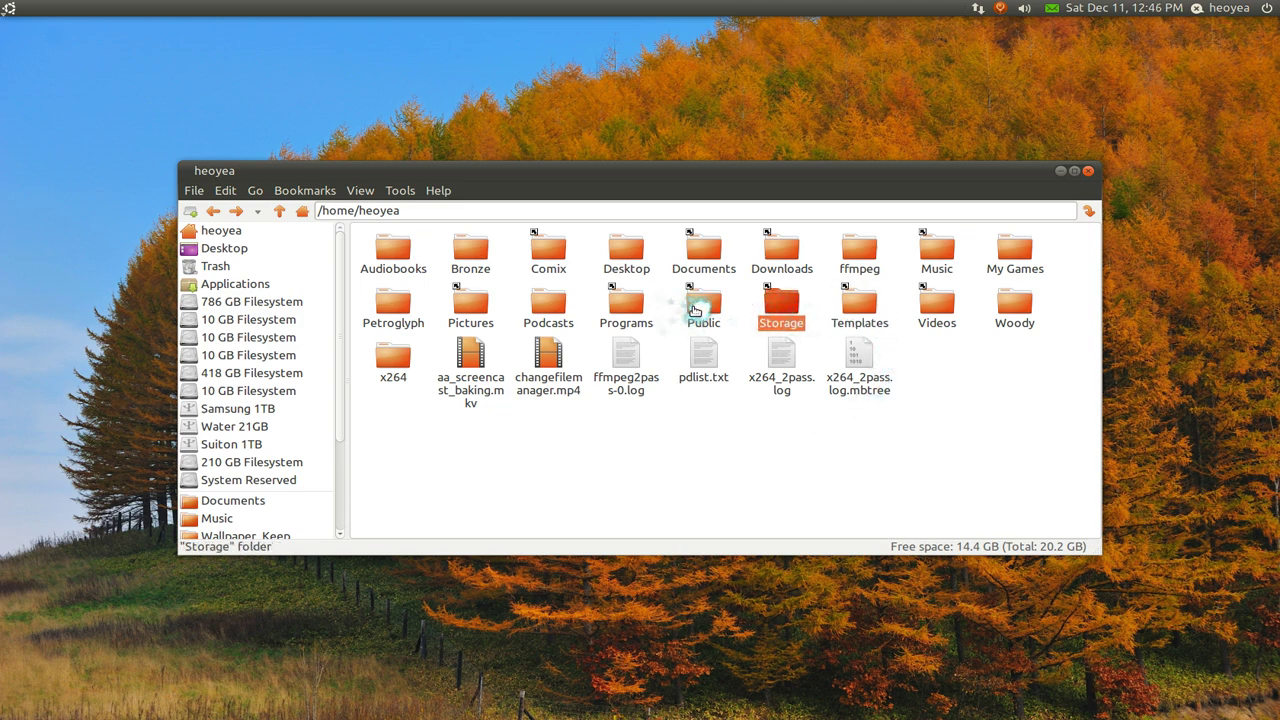
click(695, 310)
click(630, 430)
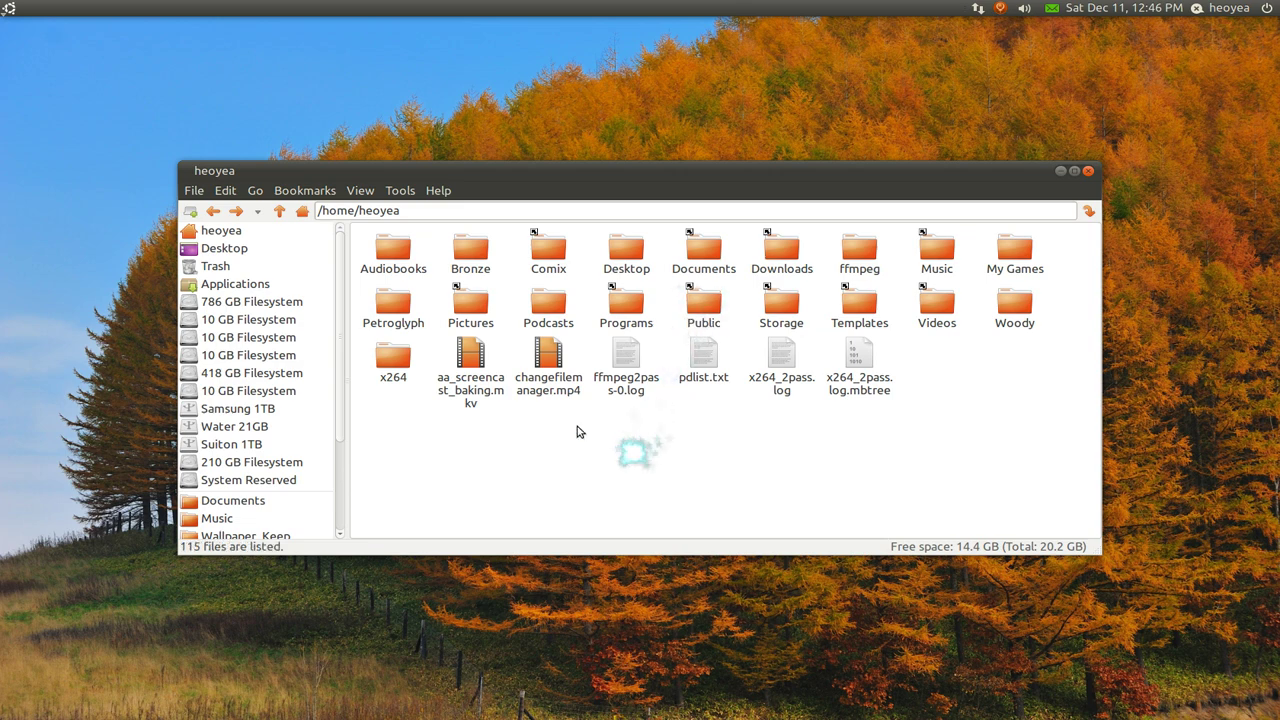
Switch the home folder to Detailed List View
click(396, 192)
mouse_move(362, 190)
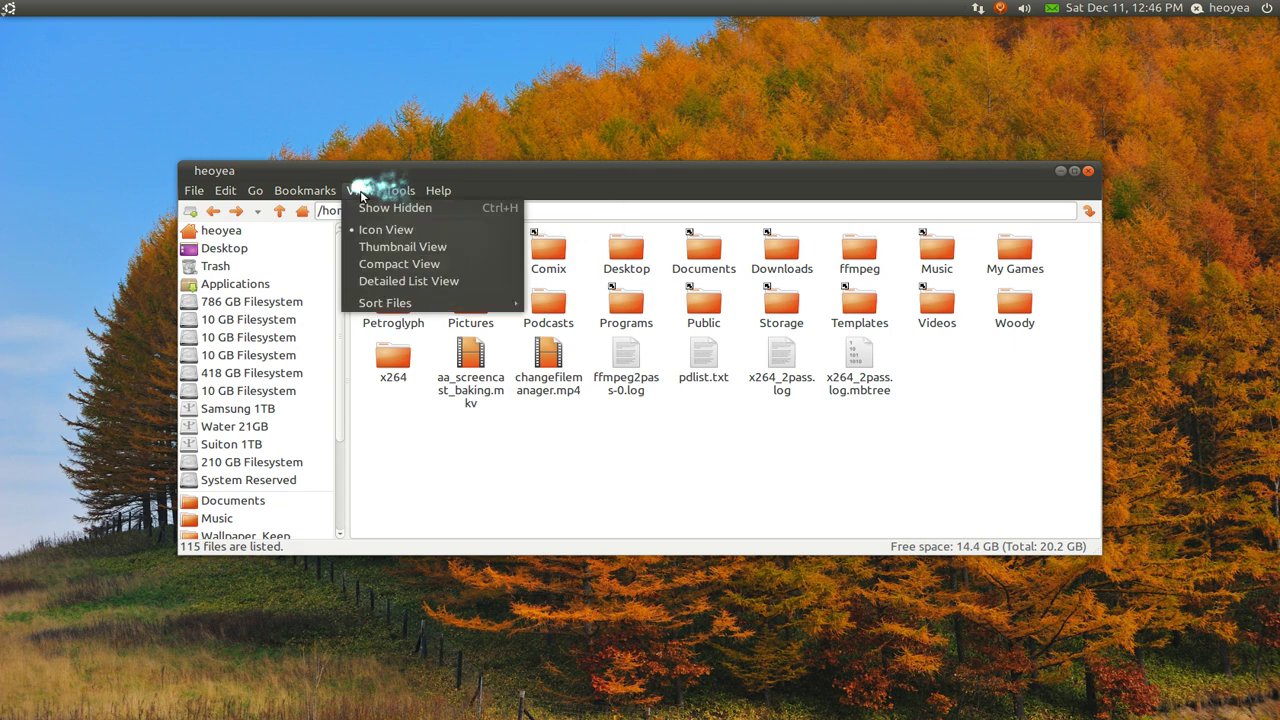
click(376, 280)
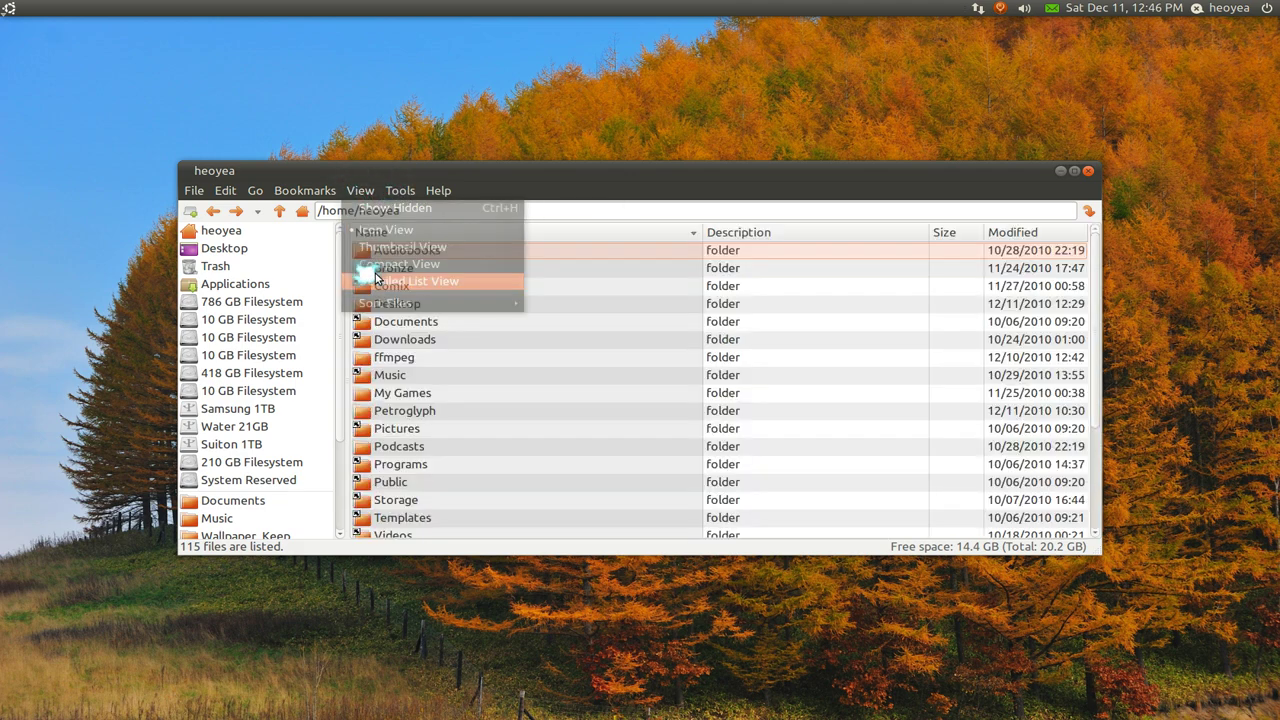
click(447, 338)
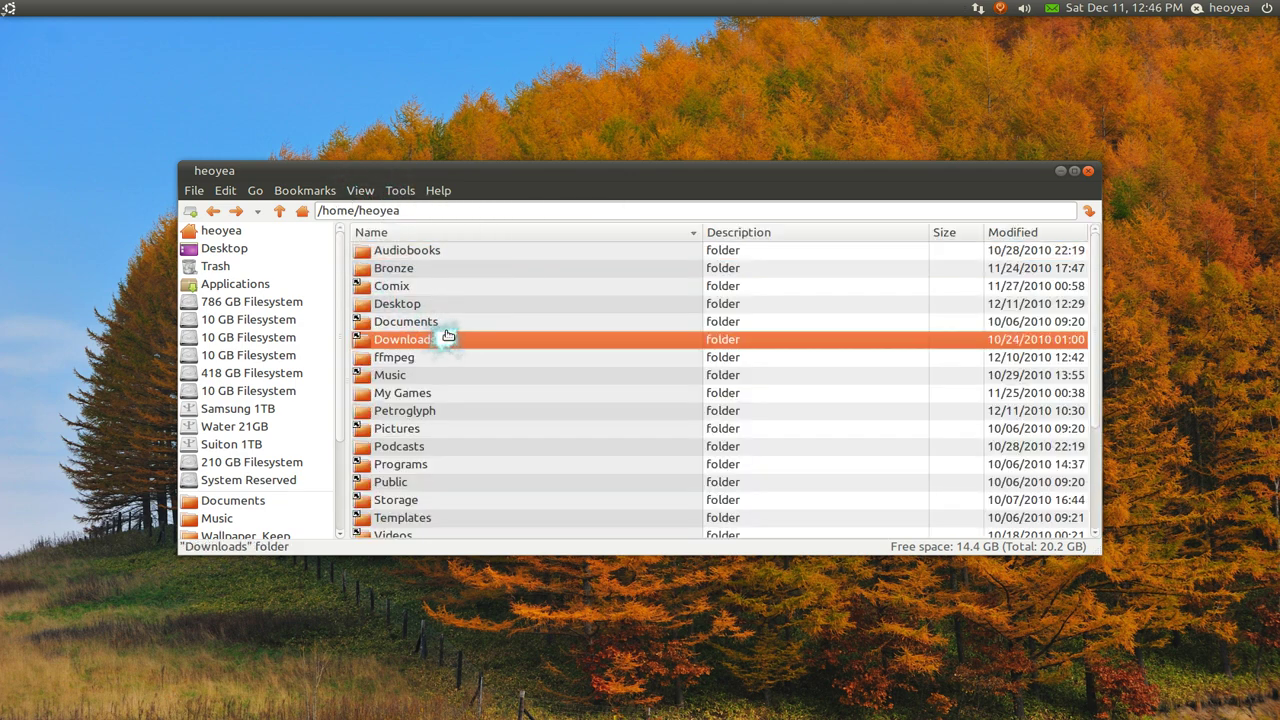
click(450, 311)
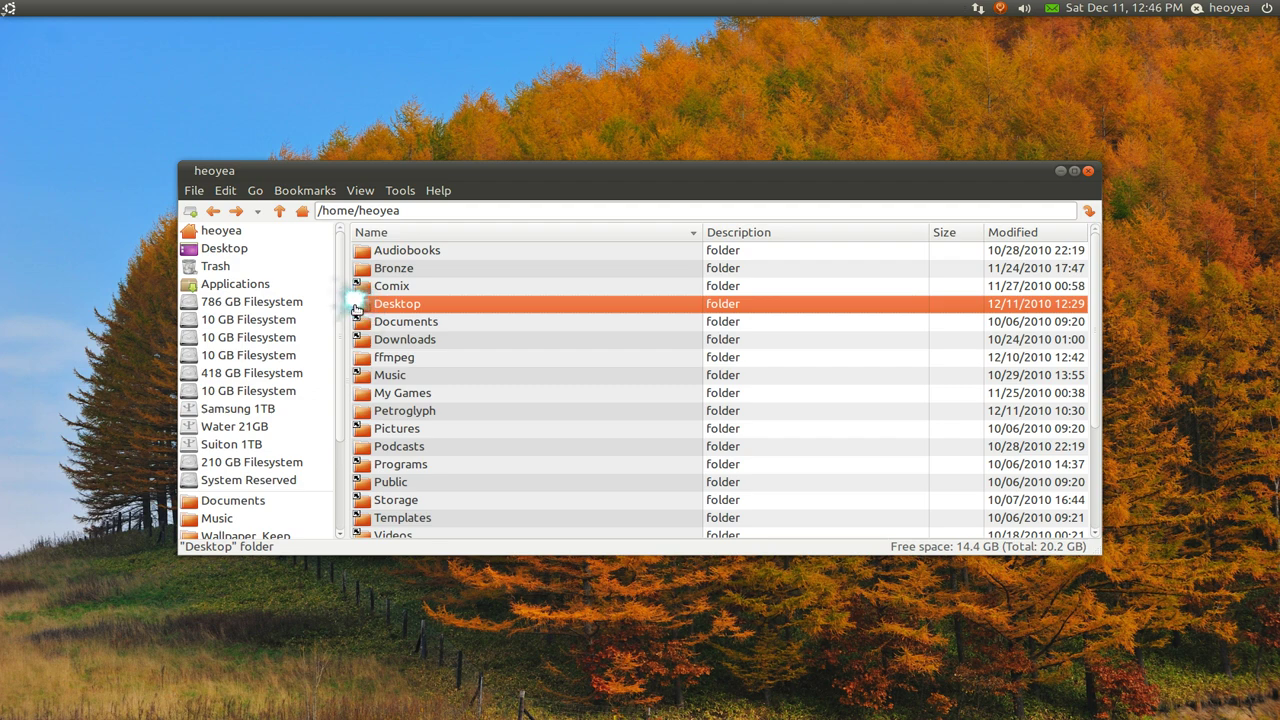
click(395, 321)
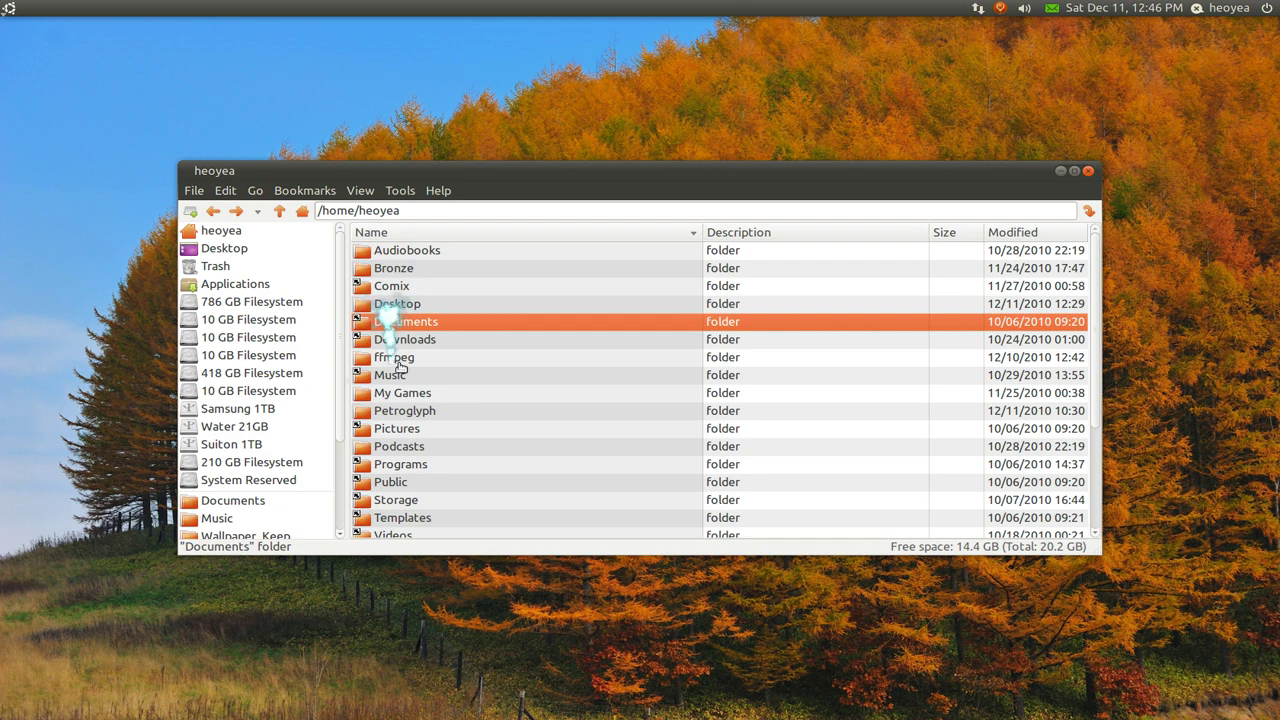
click(398, 360)
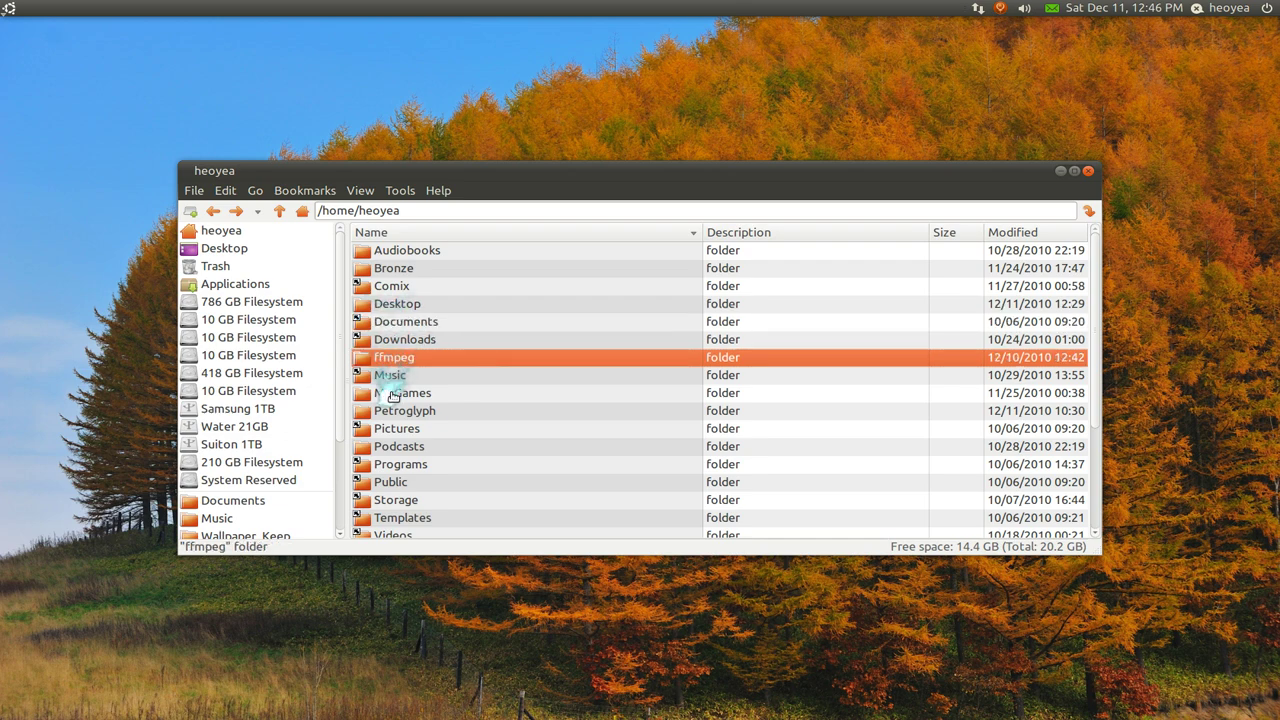
click(392, 395)
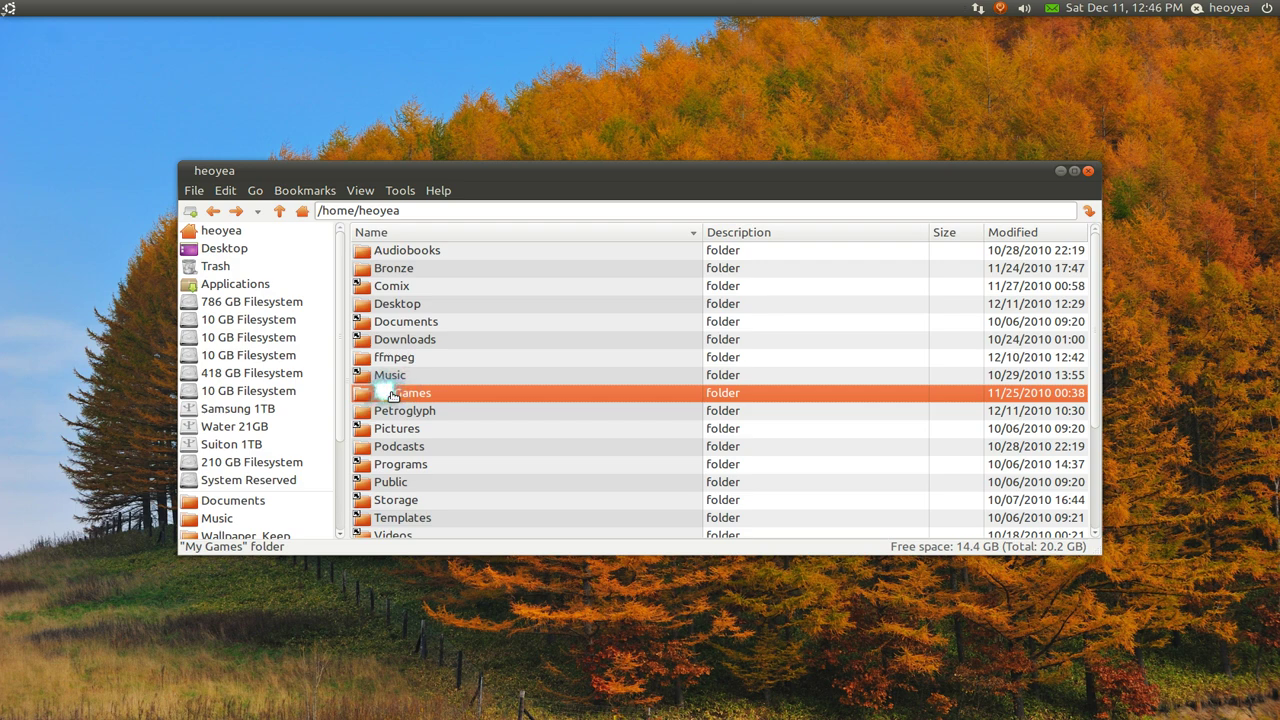
click(390, 375)
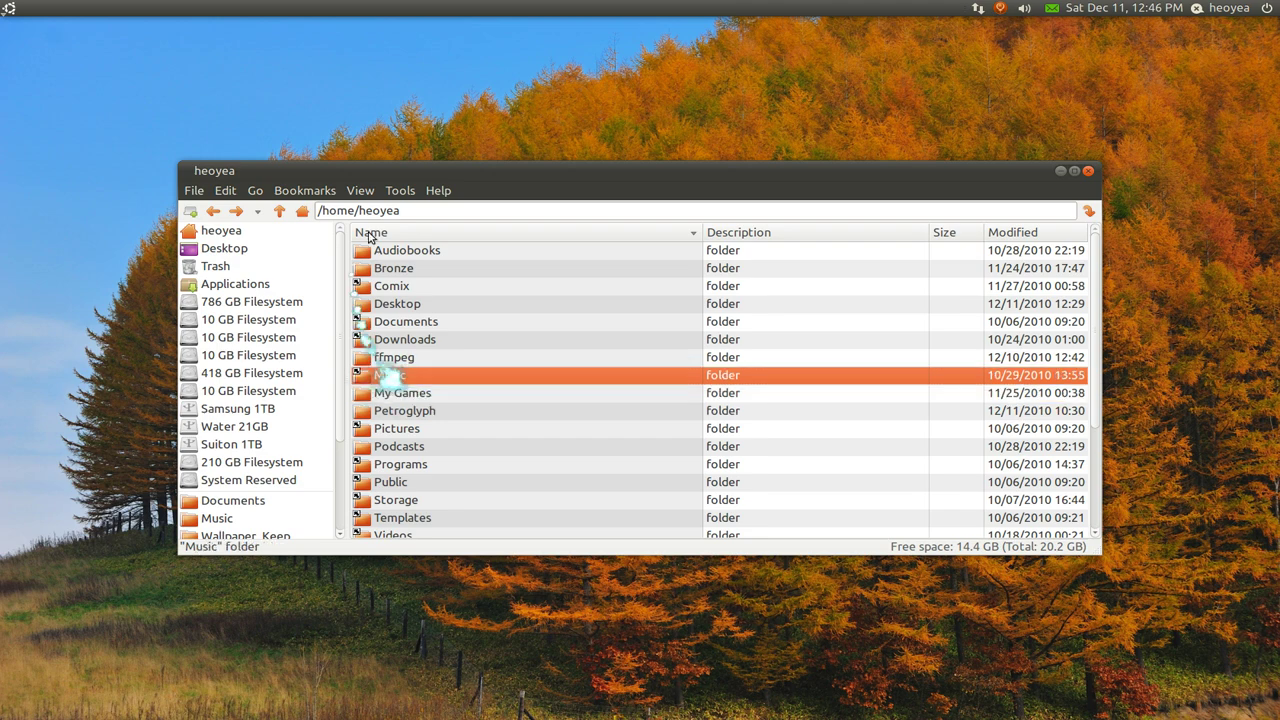
Switch the home folder from the detailed list to Icon View
click(358, 191)
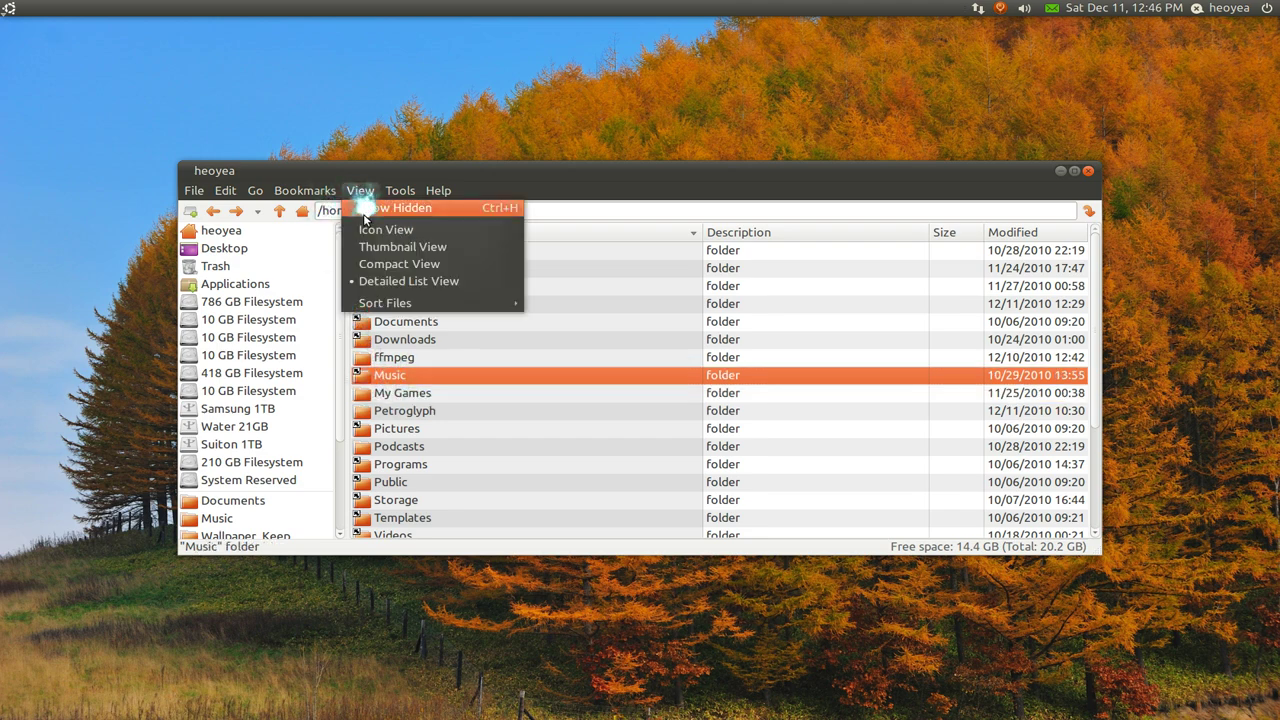
click(365, 230)
Review the General, Display, Volume Management and Advanced preferences without editing them, and close the preferences
click(225, 191)
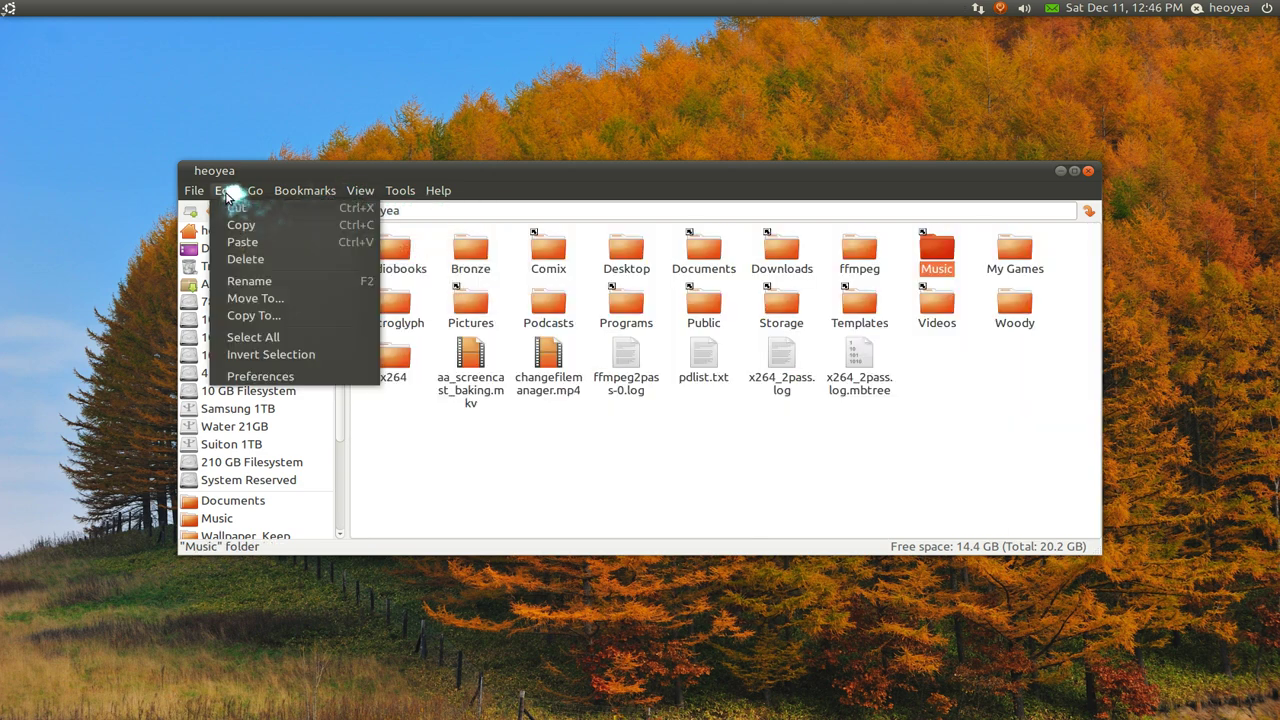
click(258, 376)
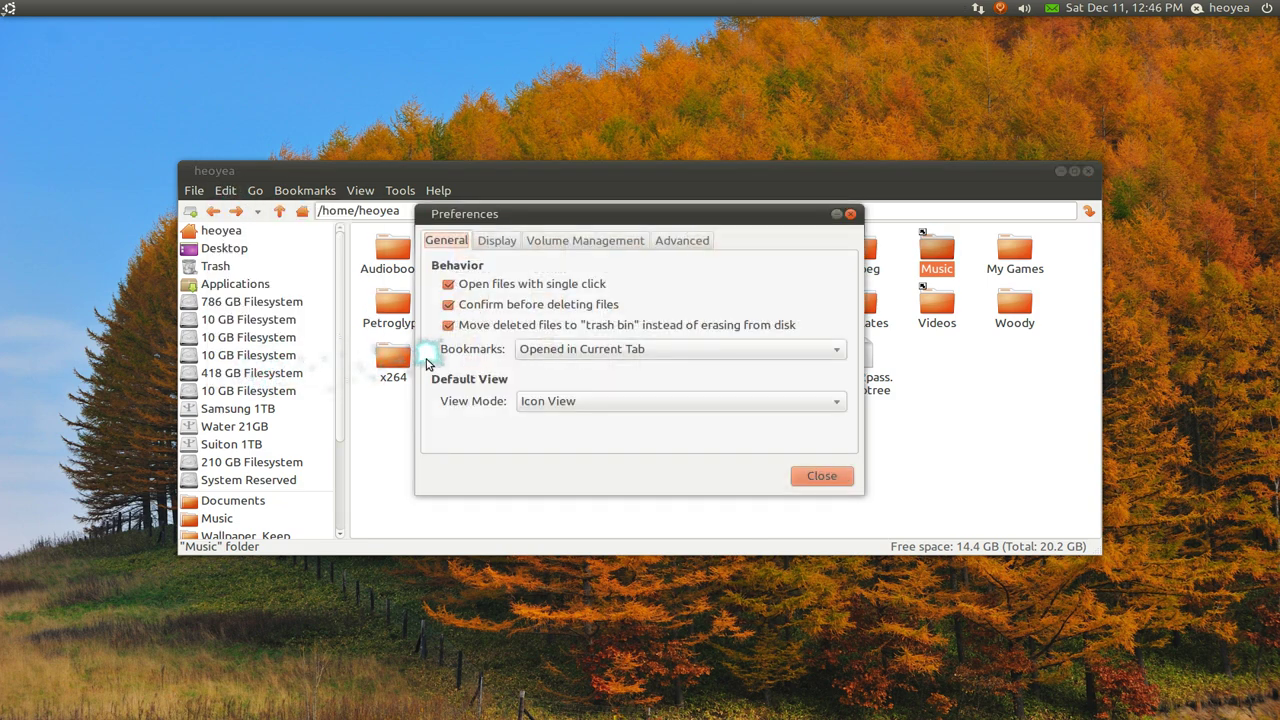
click(498, 243)
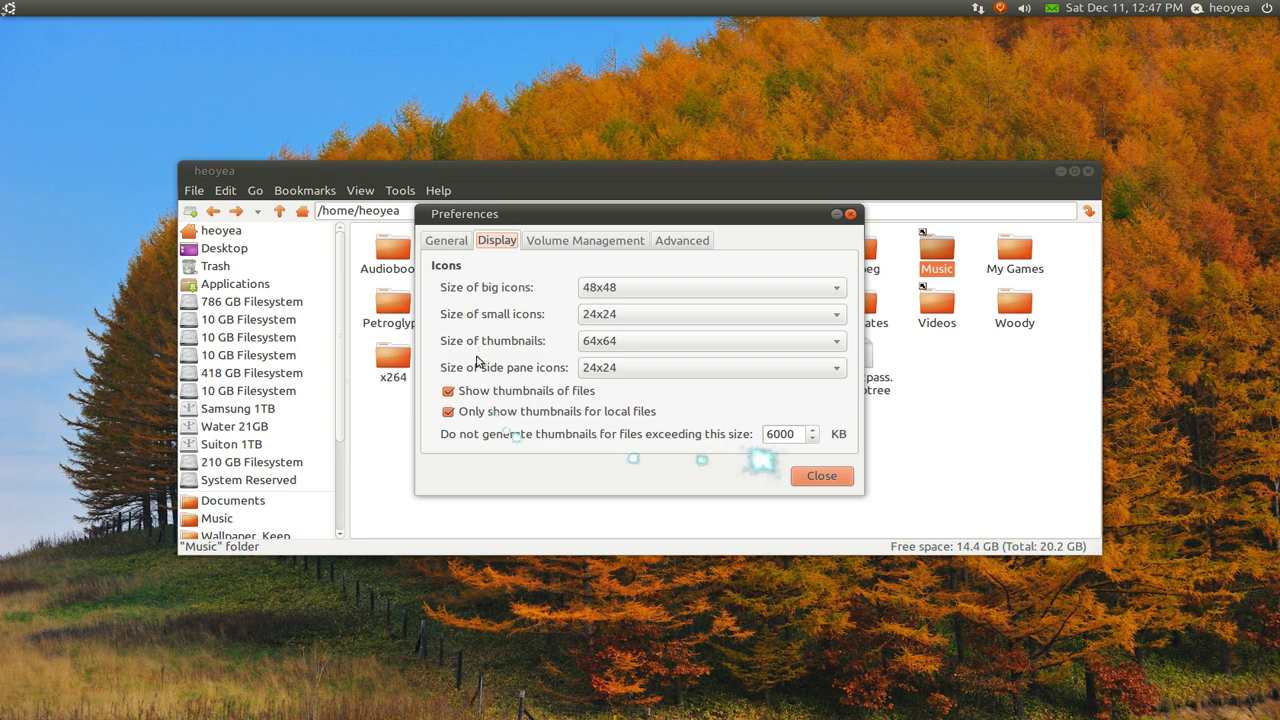
click(579, 239)
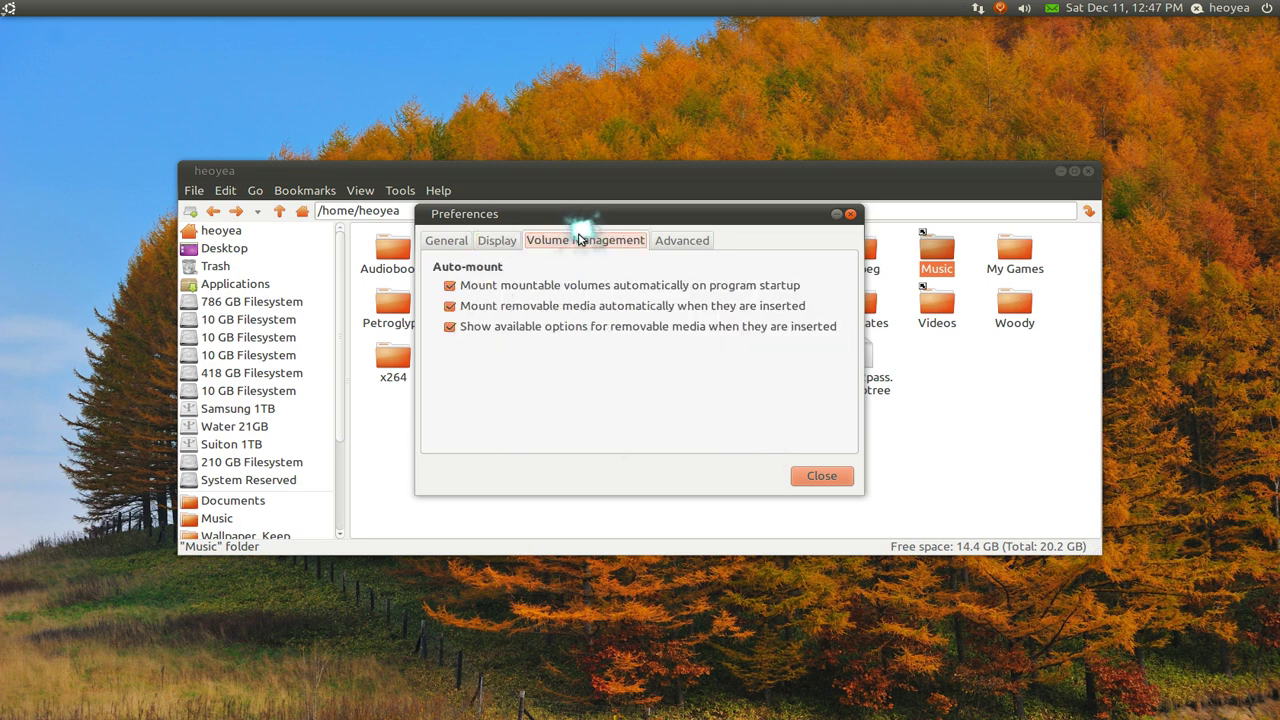
click(679, 240)
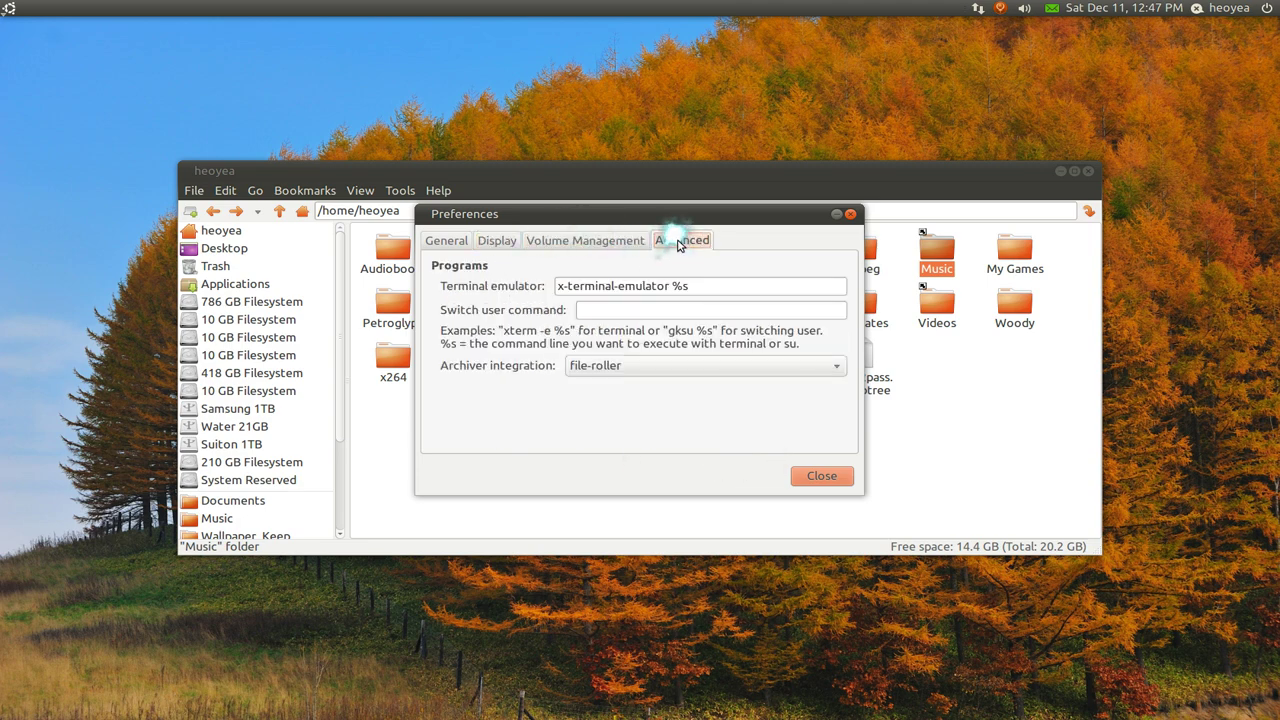
click(820, 476)
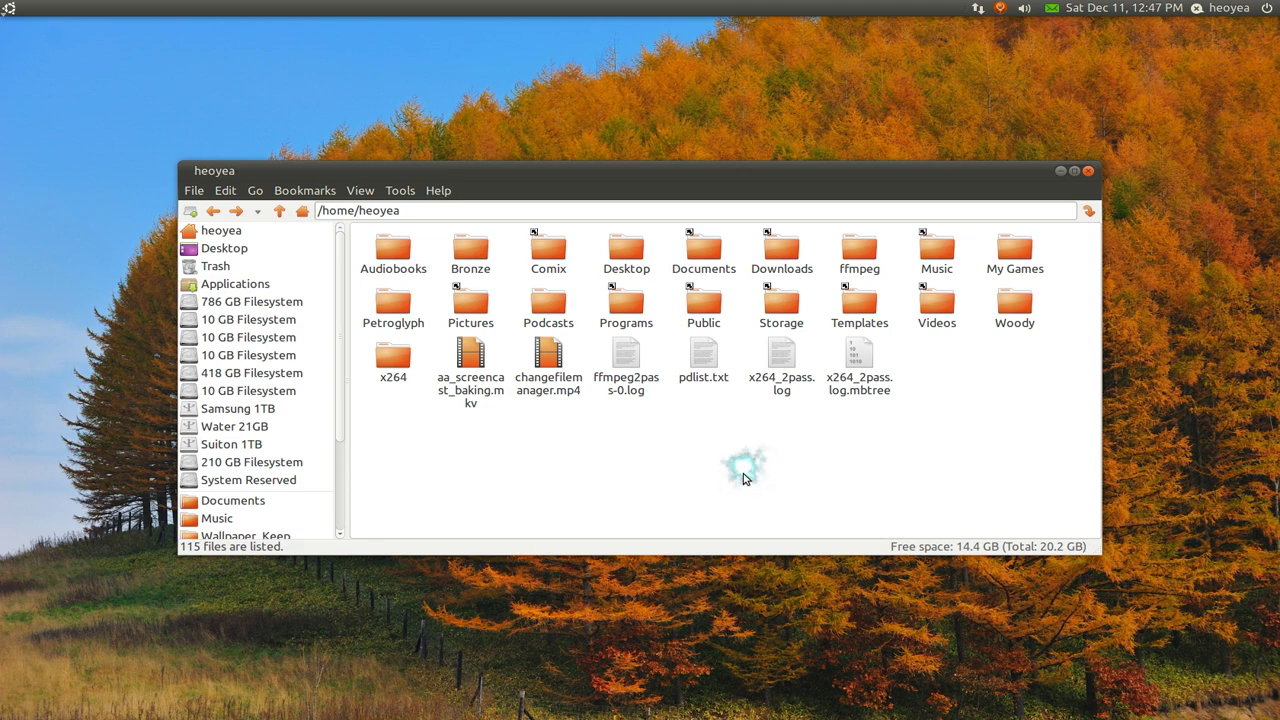
Open the Podcasts folder in a new tab, close that tab, and clear the selection in the home folder
middle_click(548, 305)
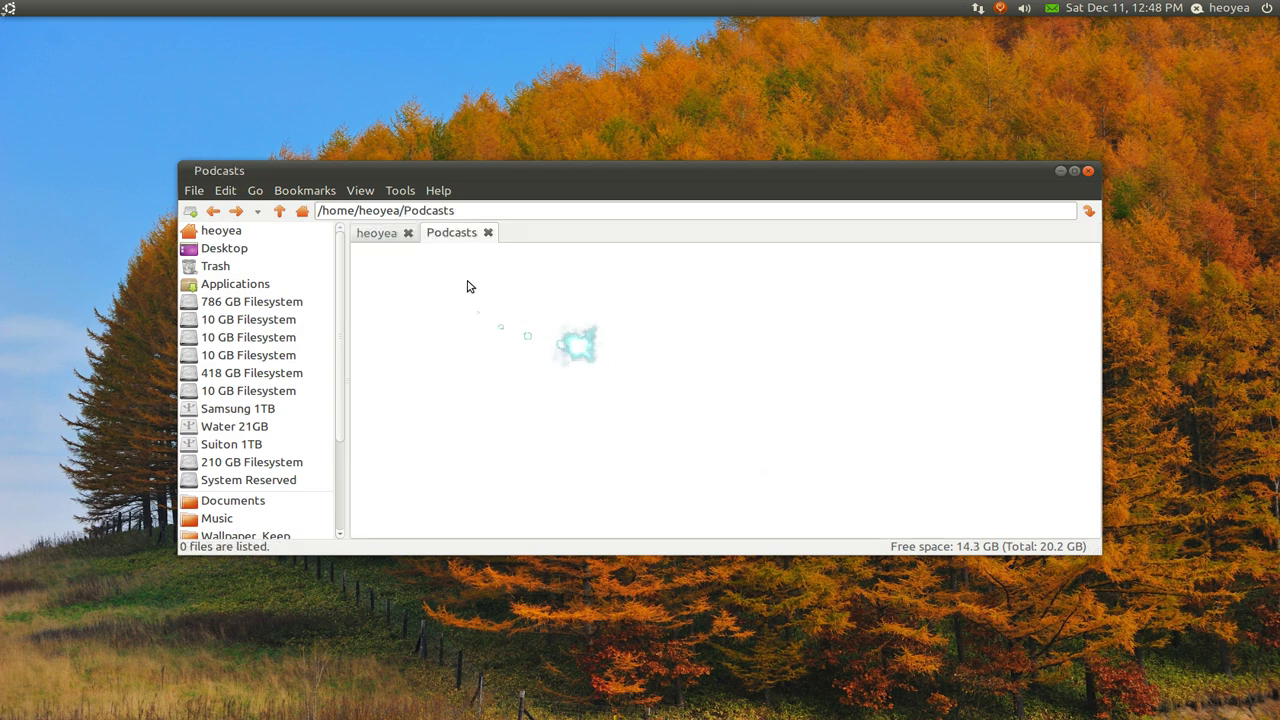
middle_click(460, 238)
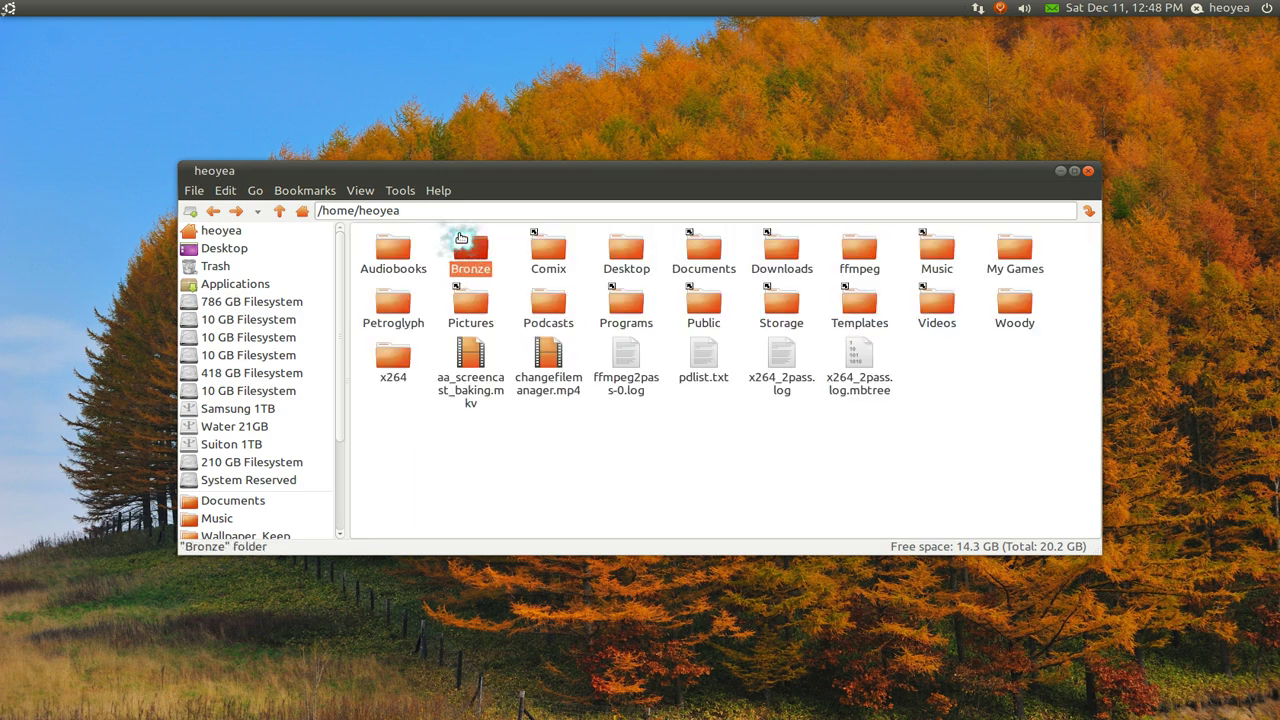
click(576, 448)
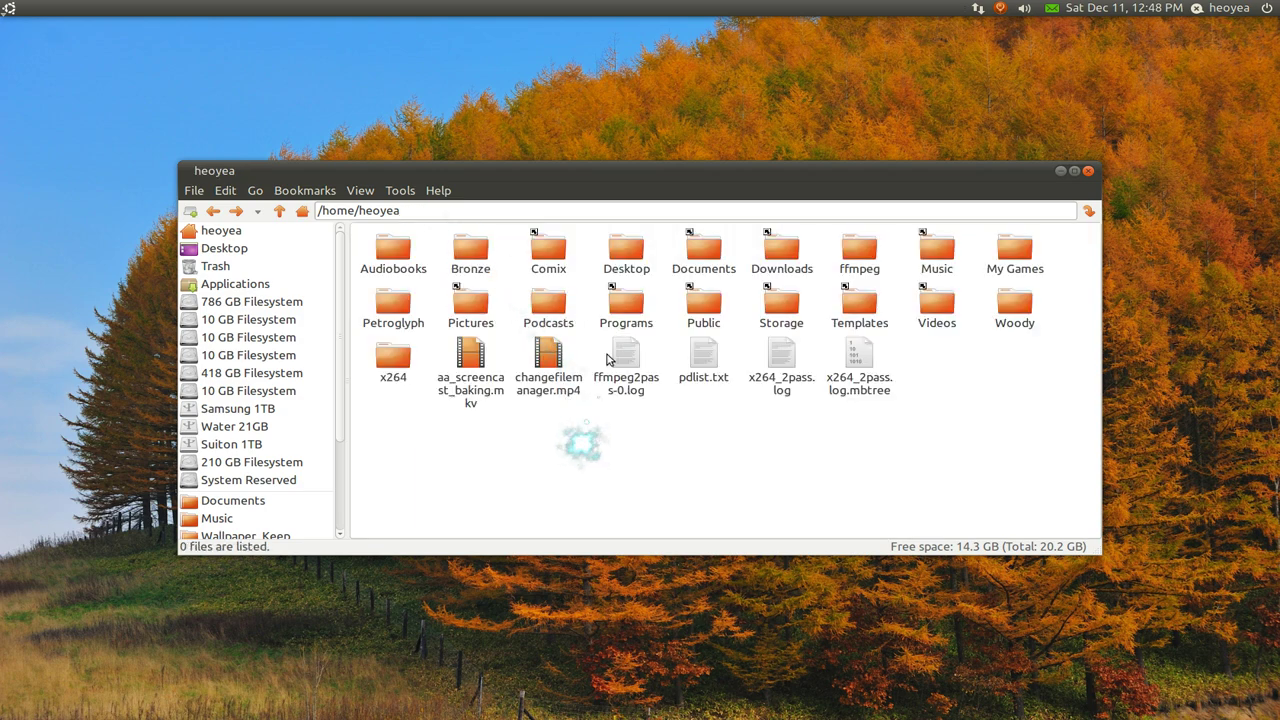
Open the Desktop folder in a new tab and close the tab twice, and clear the folder selection
click(625, 250)
middle_click(625, 255)
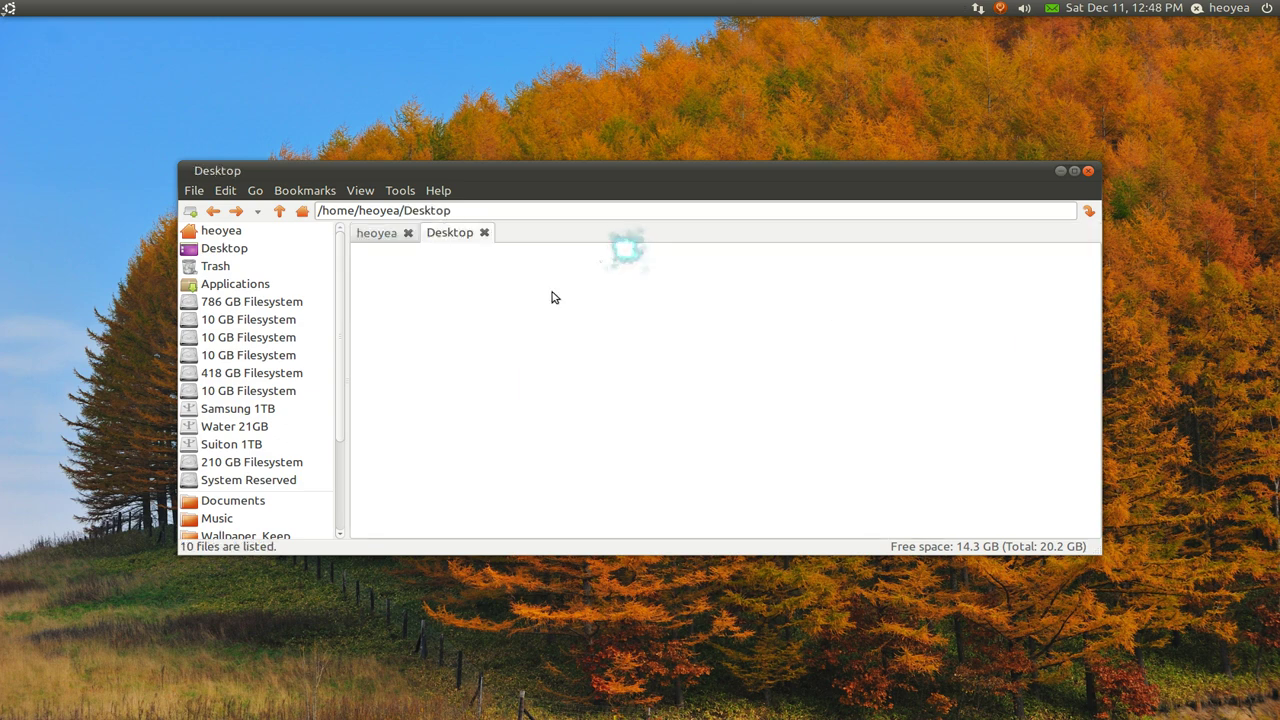
middle_click(463, 238)
middle_click(624, 255)
middle_click(465, 234)
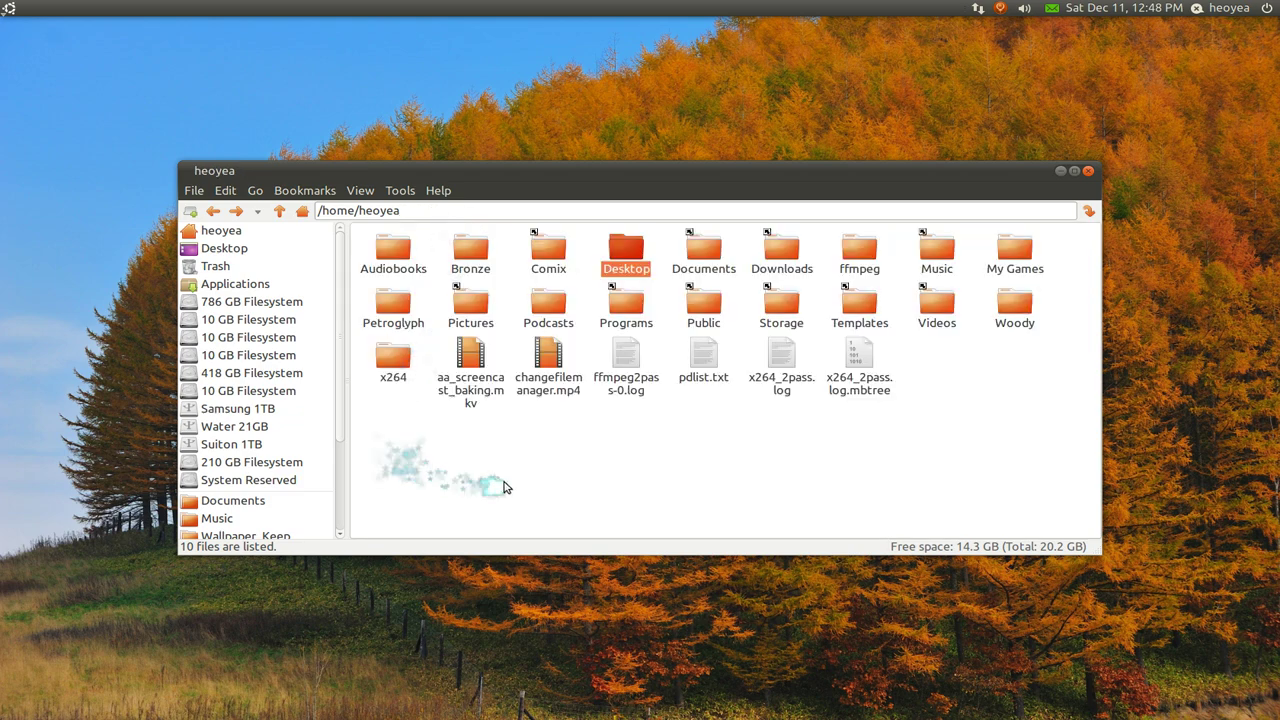
click(500, 488)
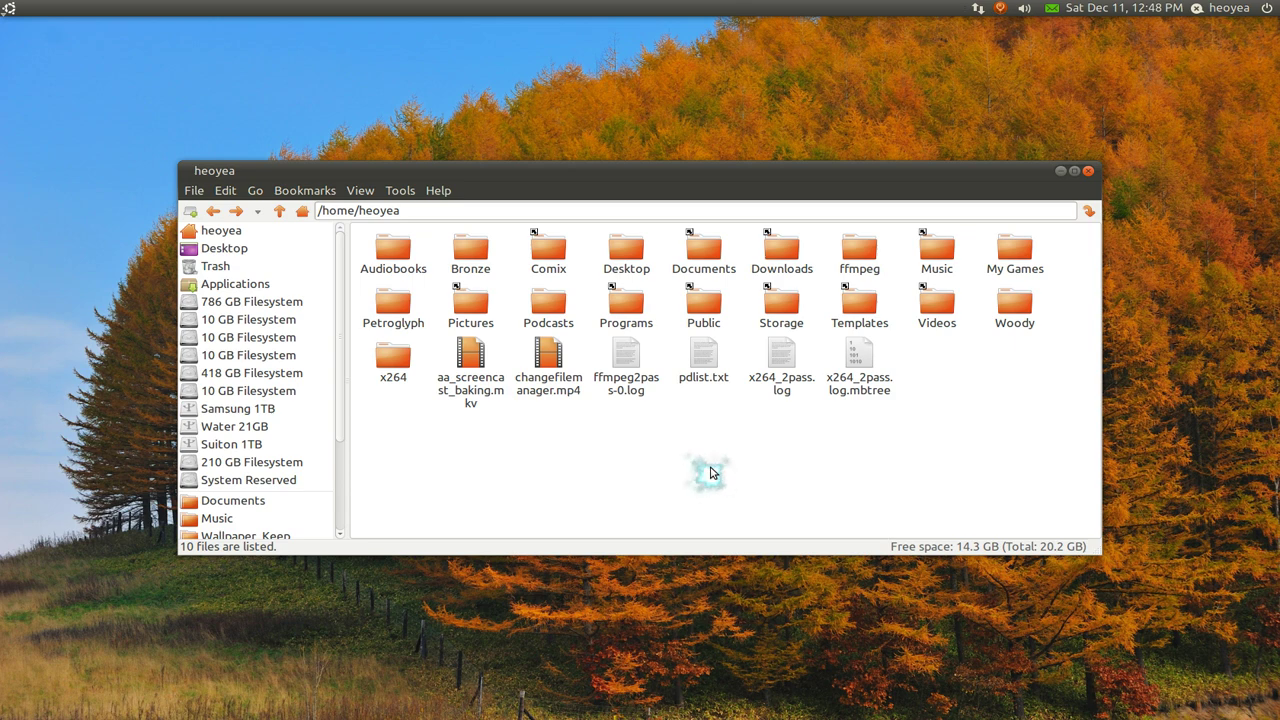
Launch the Nautilus file manager through the Kupfer launcher
key(ctrl+space)
text(na)
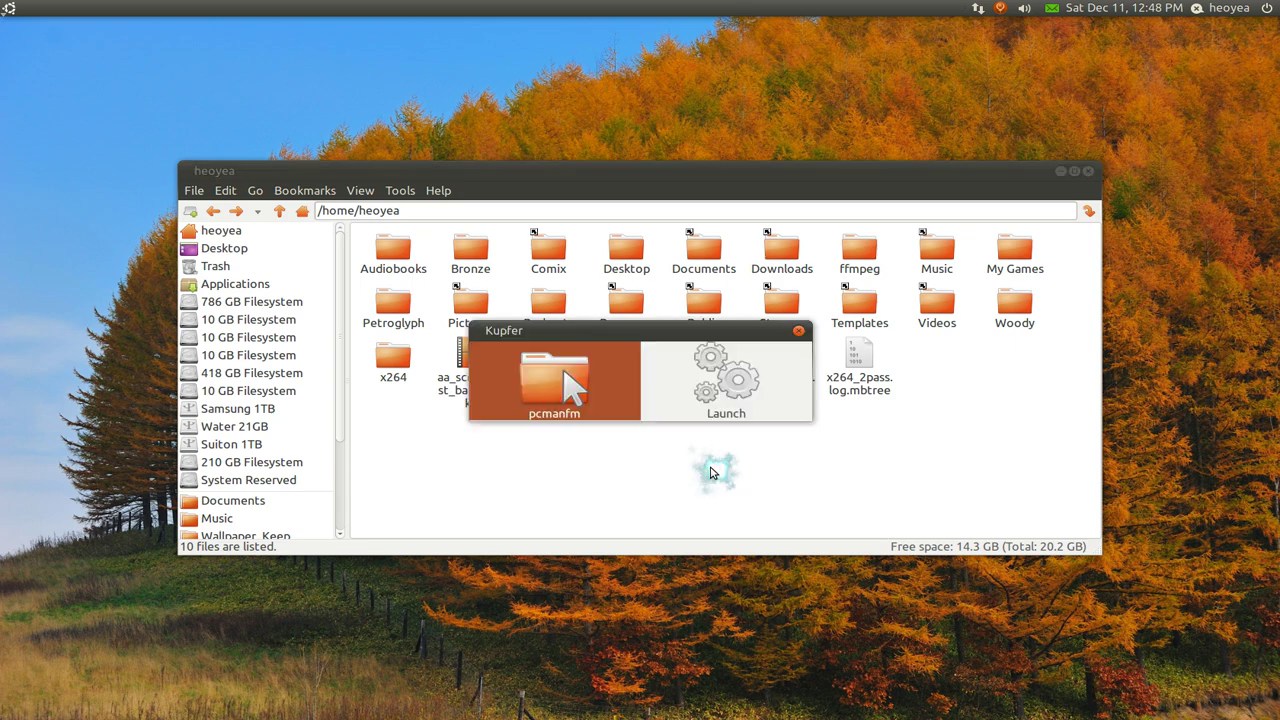
key(Return)
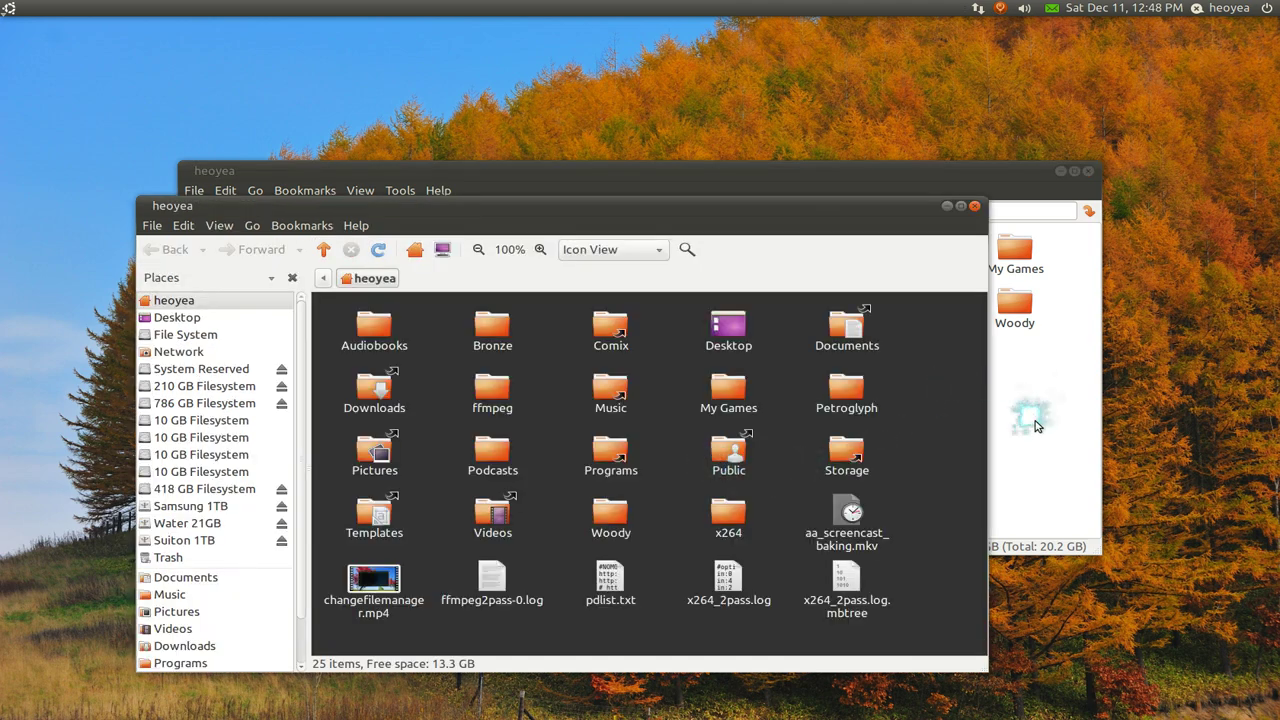
Open System Monitor and compare the memory use of the pcmanfm and nautilus processes
key(ctrl+alt+Delete)
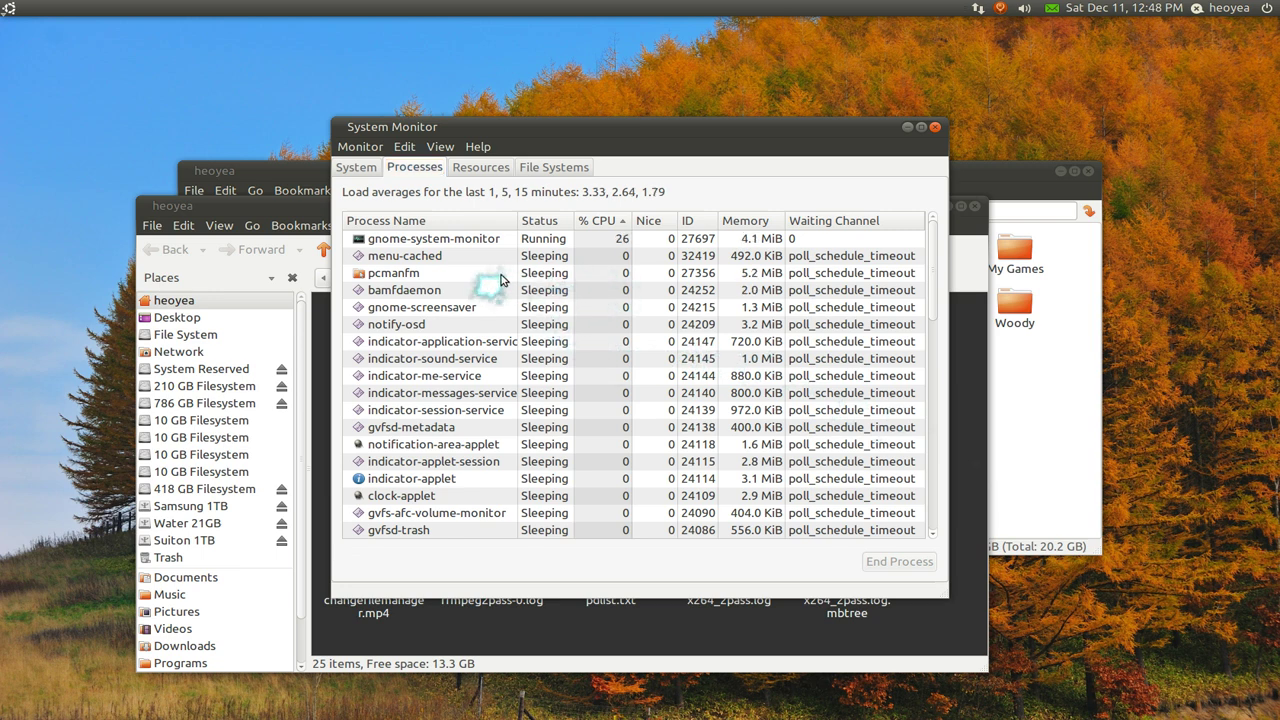
click(415, 276)
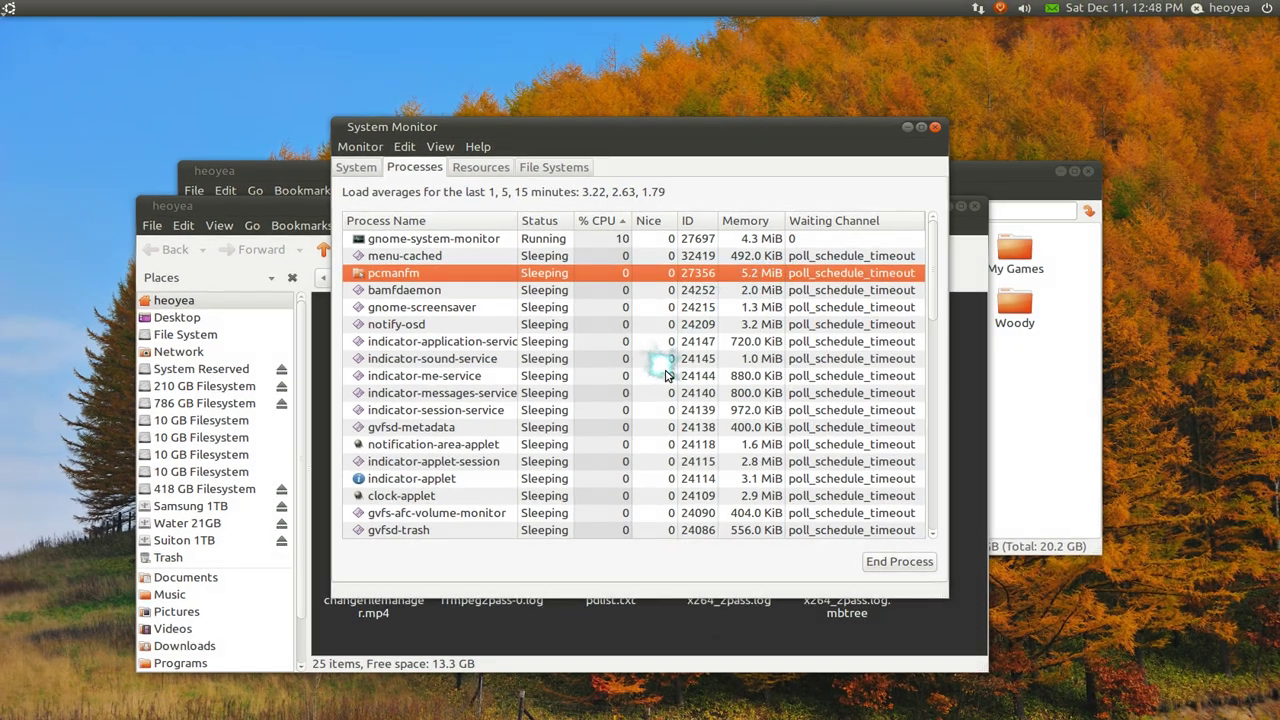
scroll(660, 368, down, 3)
scroll(660, 370, down, 2)
click(660, 370)
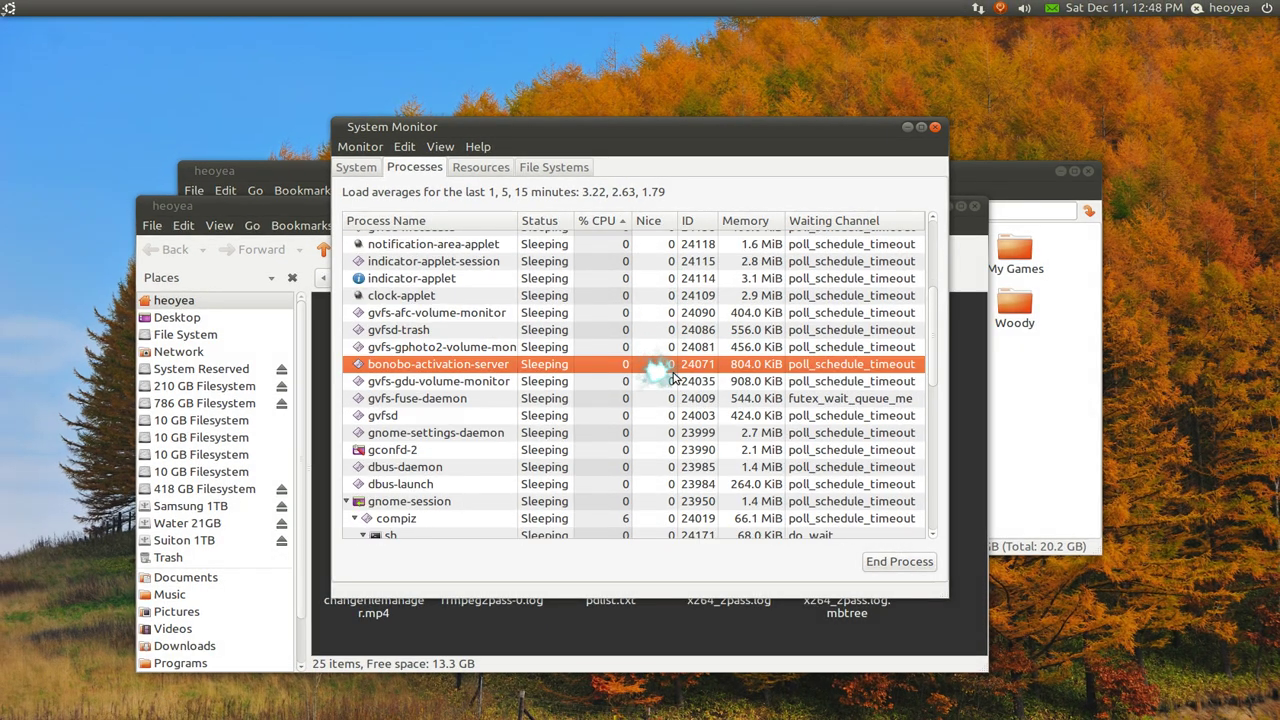
text(nau)
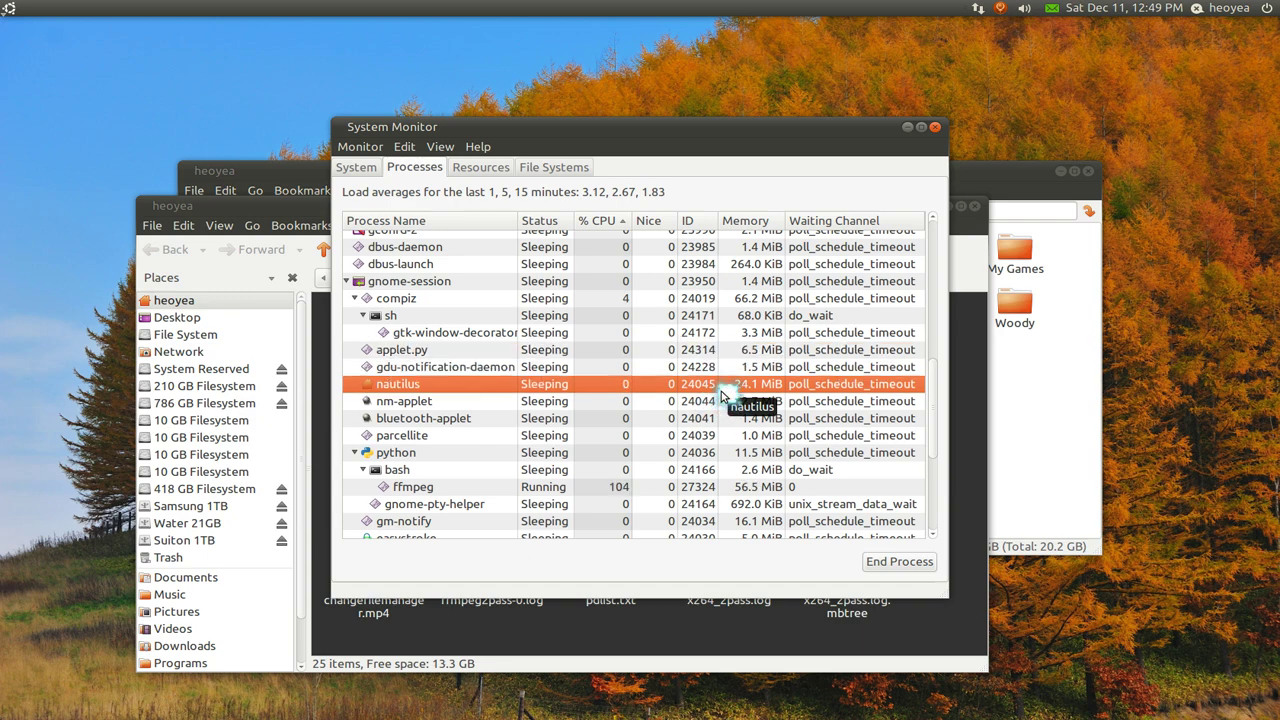
Close System Monitor, the Nautilus window and the PCManFM window
click(933, 126)
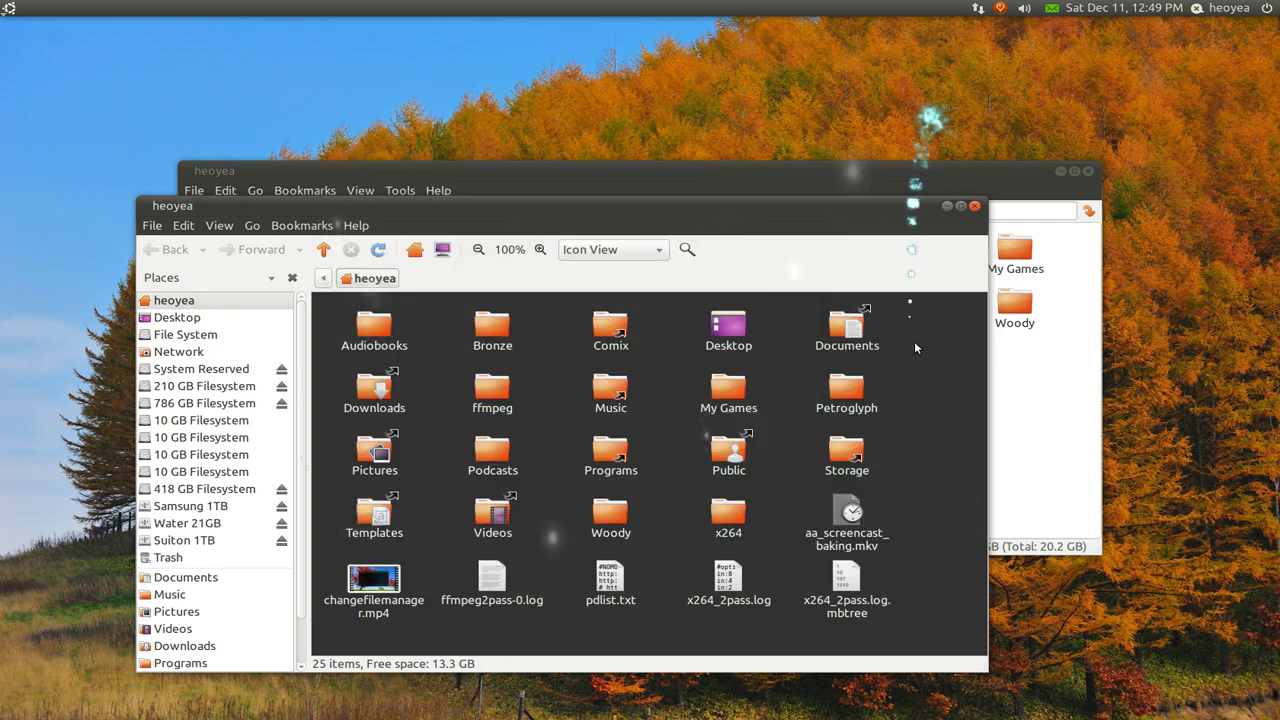
click(974, 205)
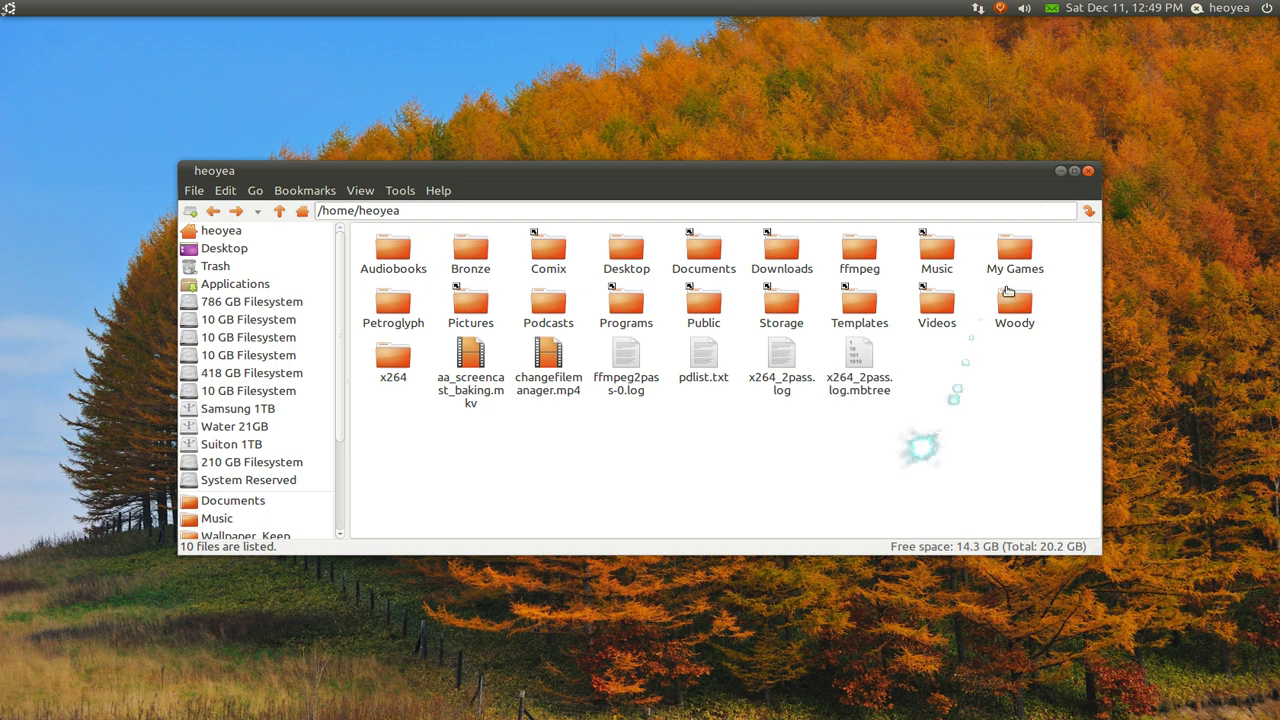
click(1088, 170)
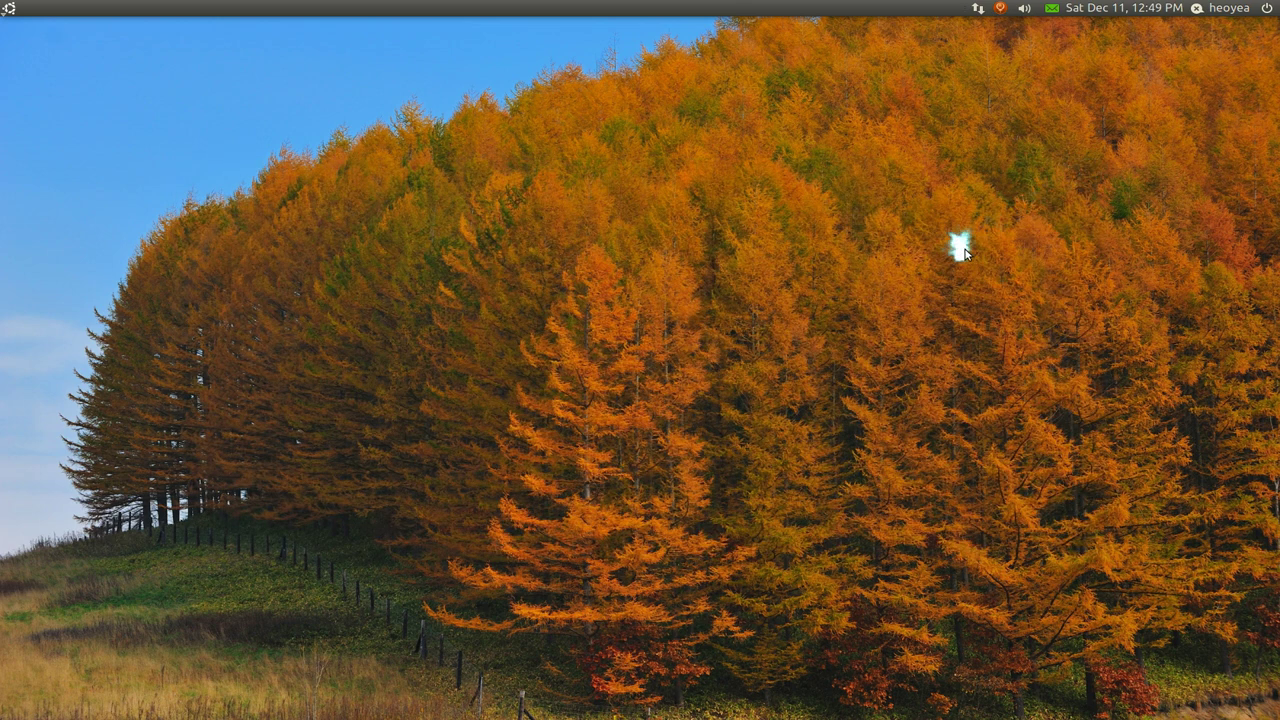